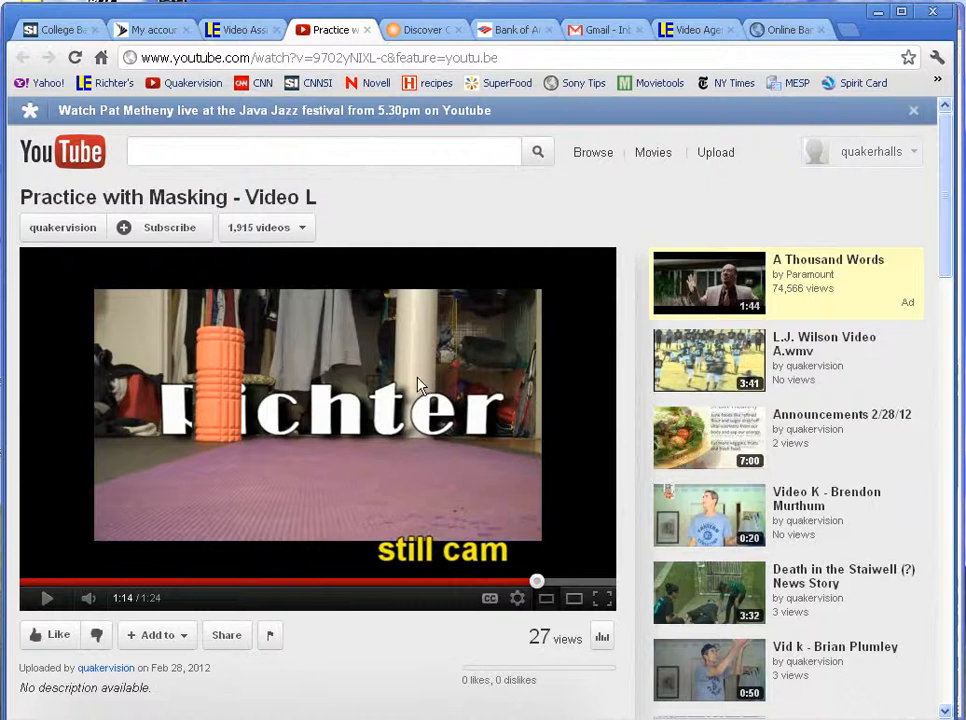
# - Switch to Sony Vegas Pro and copy the room clip from track 3 onto track 1, aligned directly above the original
pyautogui.hotkey('alt', 'Tab')
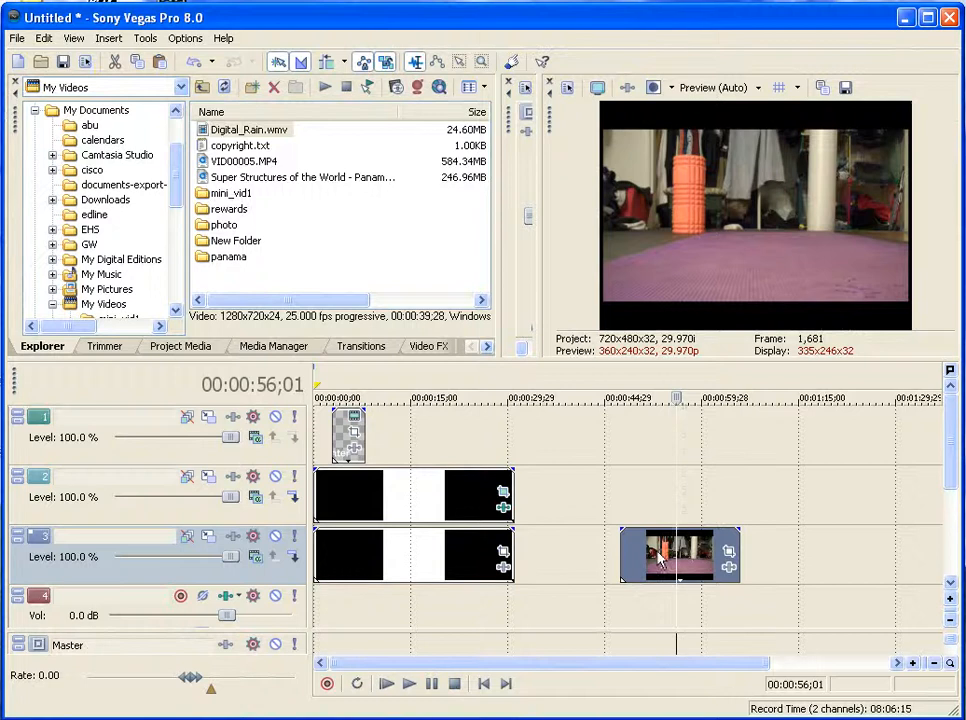
pyautogui.rightClick(659, 560)
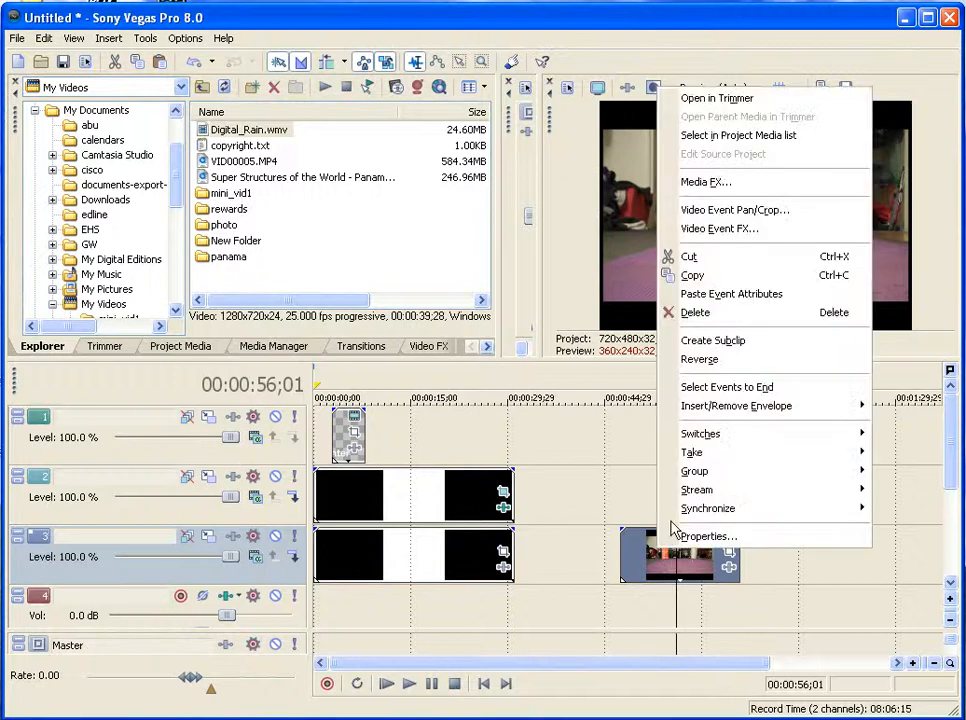
pyautogui.click(697, 276)
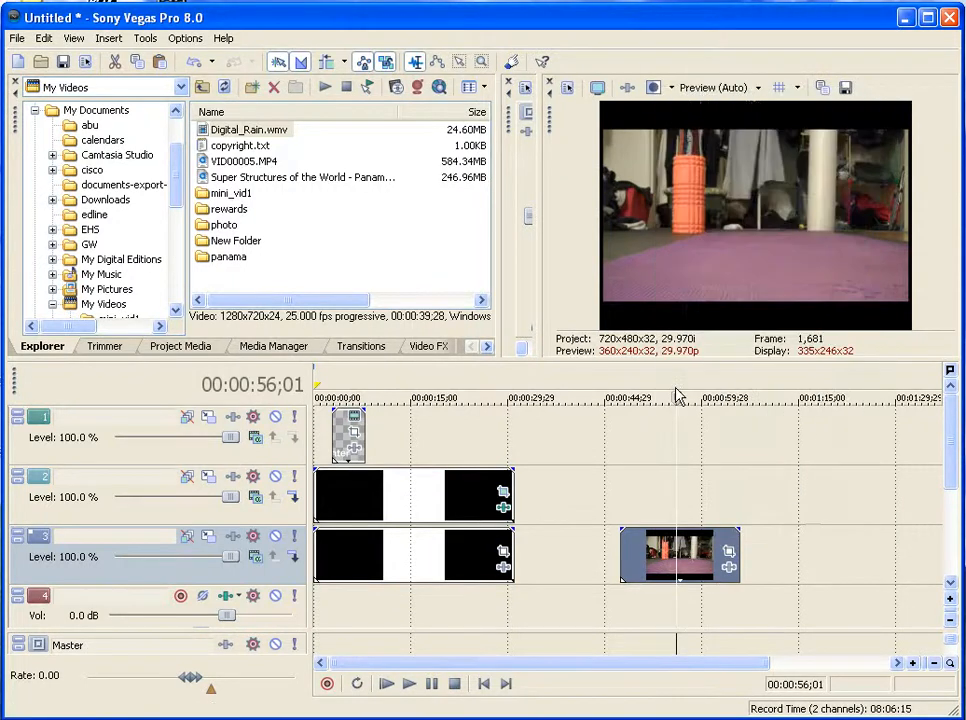
pyautogui.click(632, 438)
pyautogui.rightClick(632, 438)
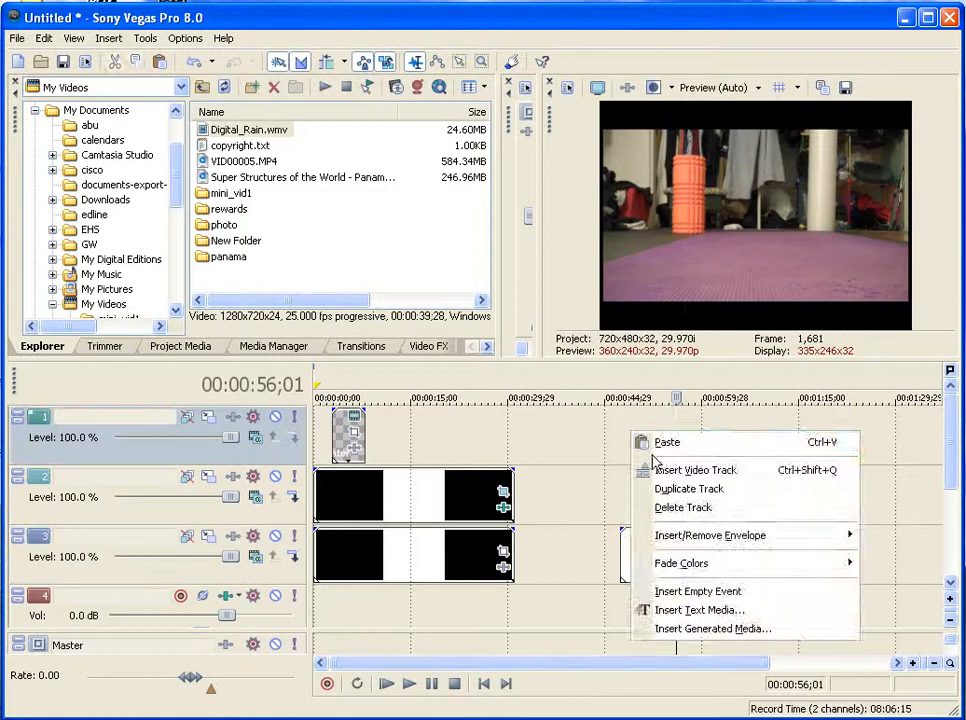
pyautogui.click(645, 442)
pyautogui.moveTo(729, 448); pyautogui.dragTo(664, 450)
# - Examine the duplicated clip on track 1 by scrubbing and briefly playing it at several points along its length
pyautogui.click(661, 450)
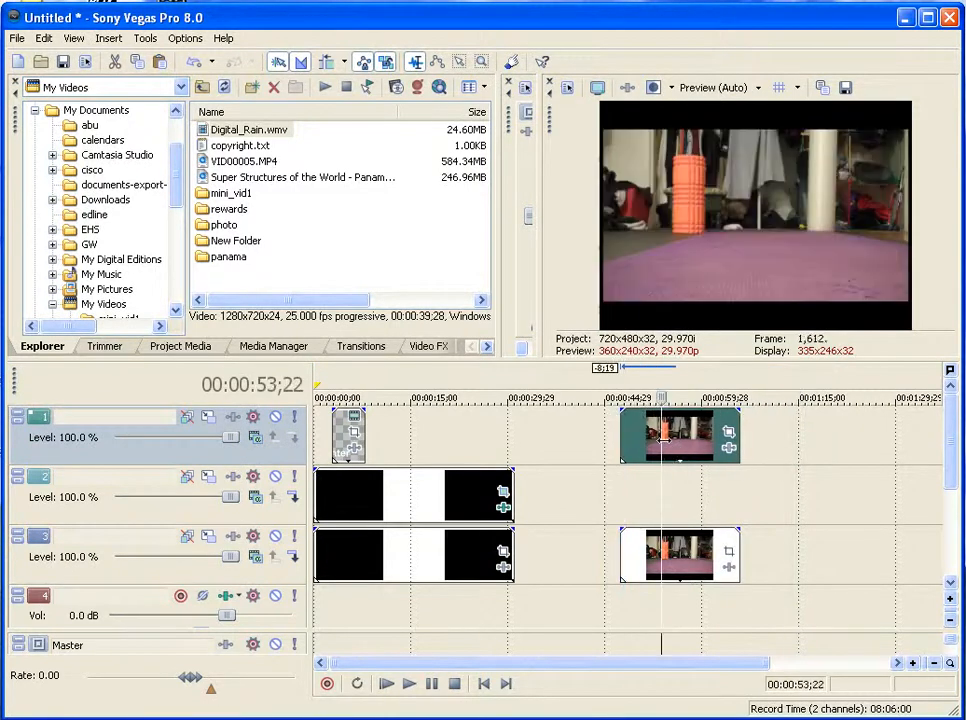
pyautogui.click(689, 447)
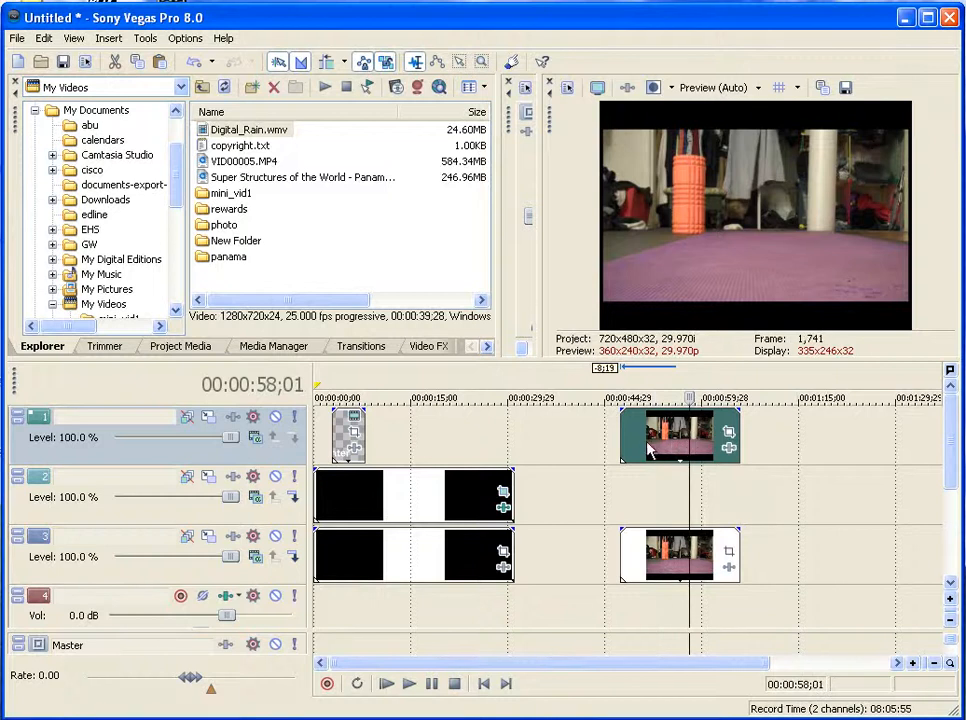
pyautogui.click(646, 449)
pyautogui.click(638, 449)
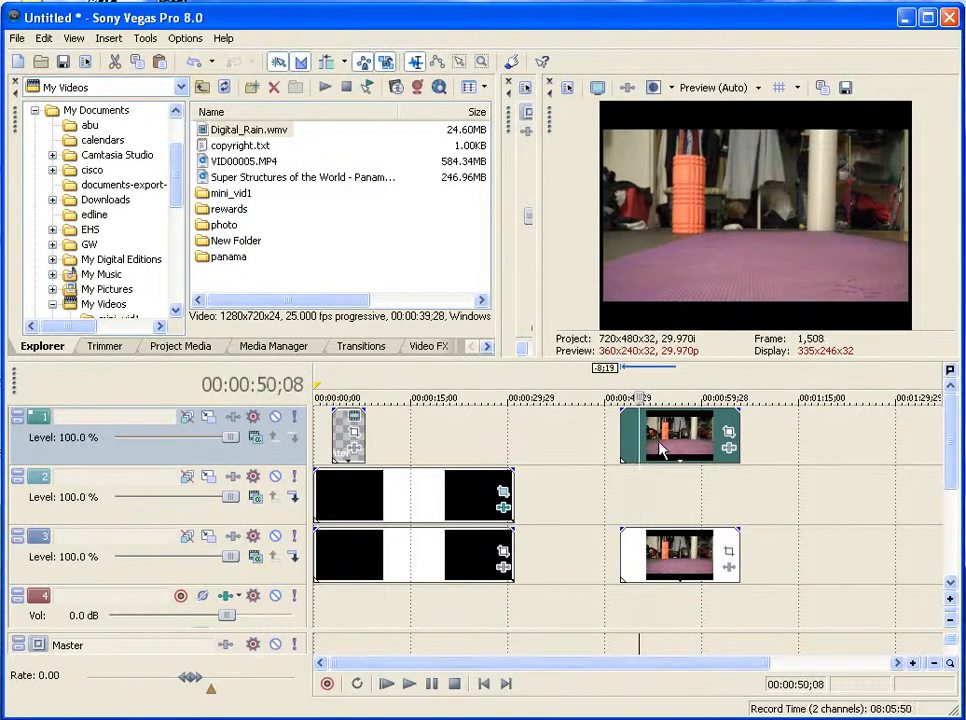
pyautogui.click(673, 449)
pyautogui.click(697, 449)
pyautogui.click(707, 450)
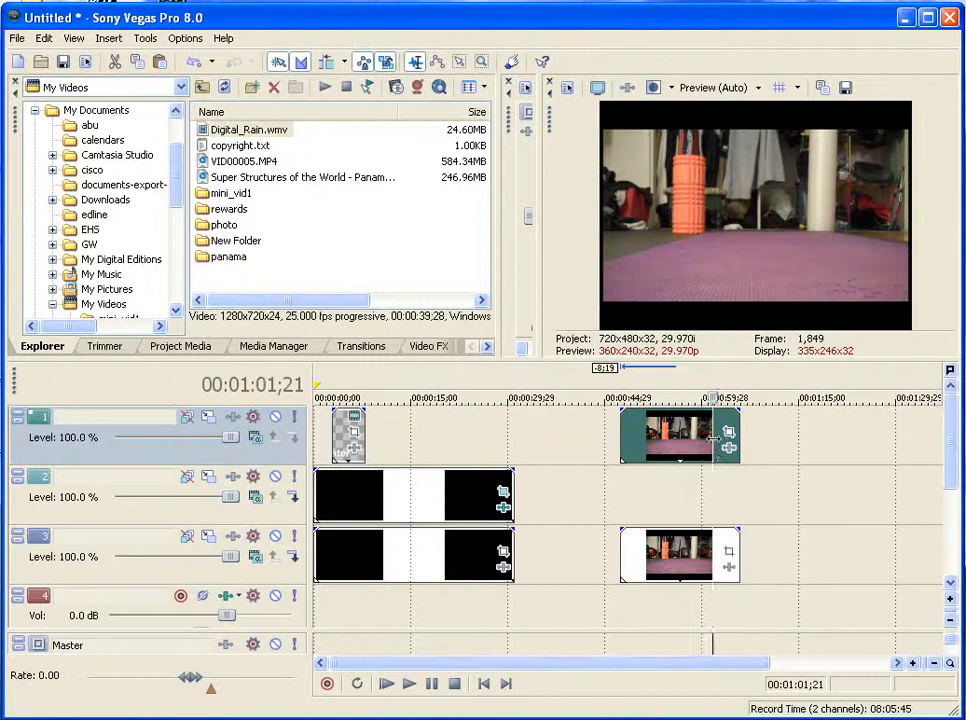
pyautogui.press('space')
pyautogui.press('space')
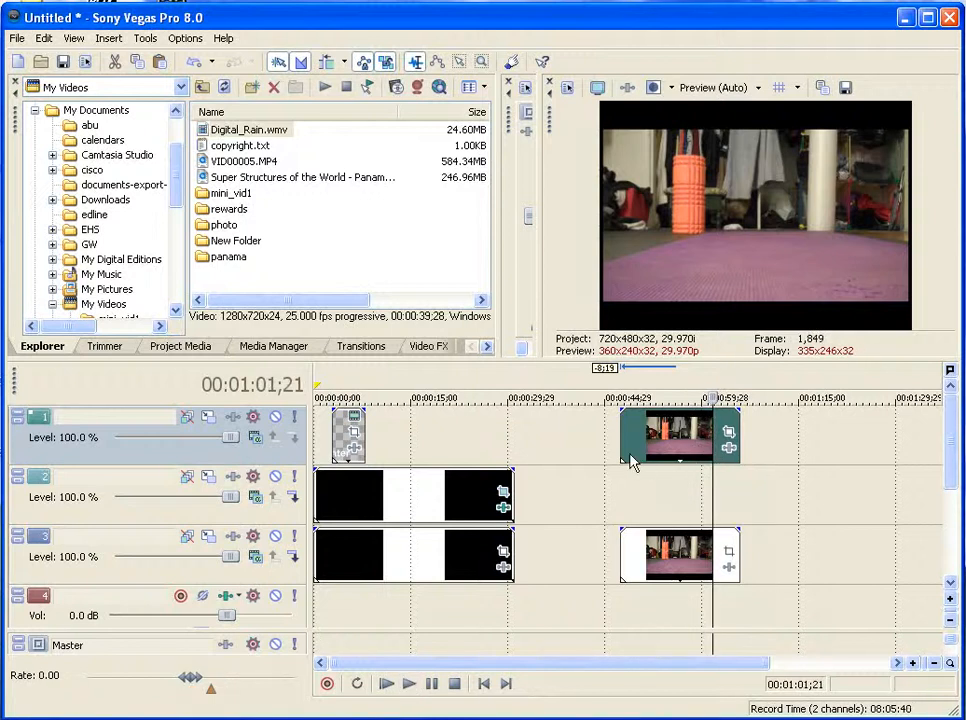
pyautogui.click(630, 456)
pyautogui.press('space')
pyautogui.press('space')
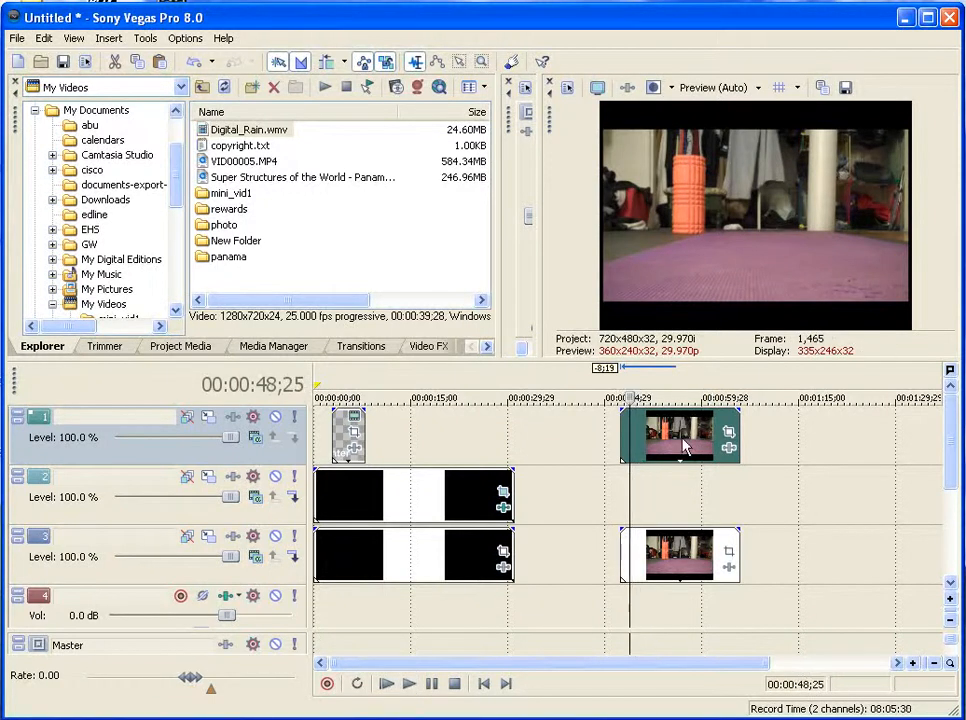
pyautogui.click(681, 437)
pyautogui.press('space')
pyautogui.press('space')
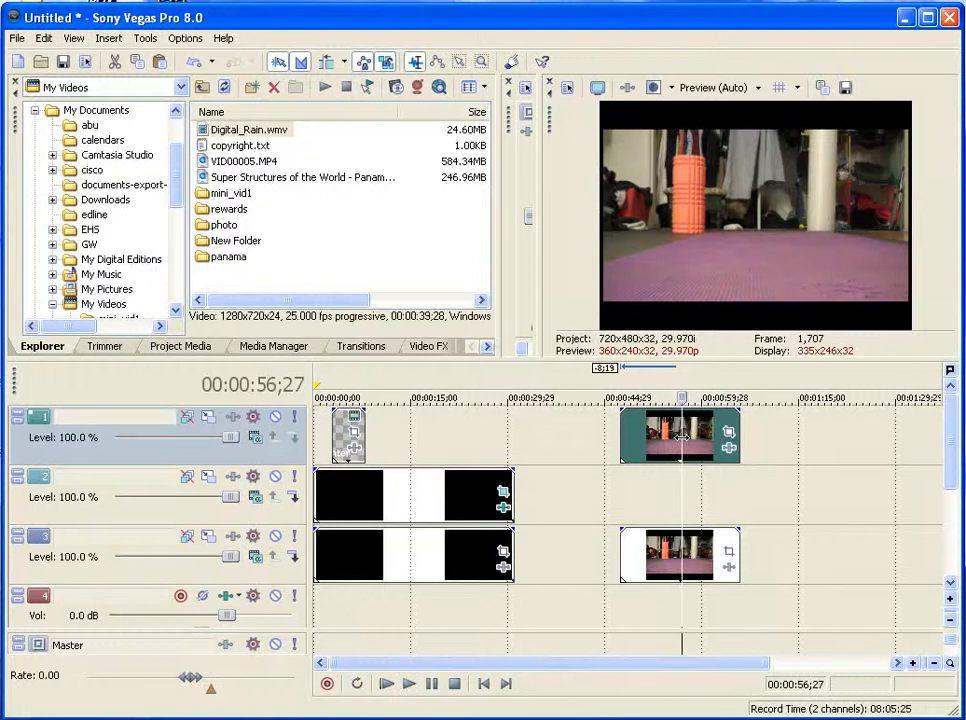
# - Insert a text media event on track 2 and replace its sample text with the surname
pyautogui.rightClick(623, 494)
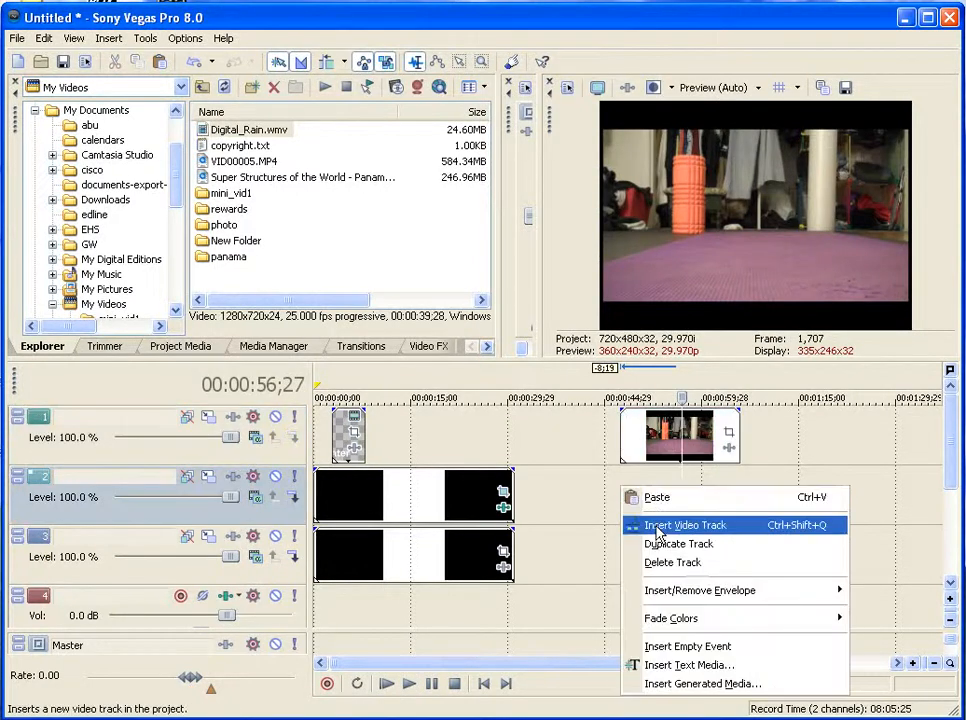
pyautogui.click(663, 666)
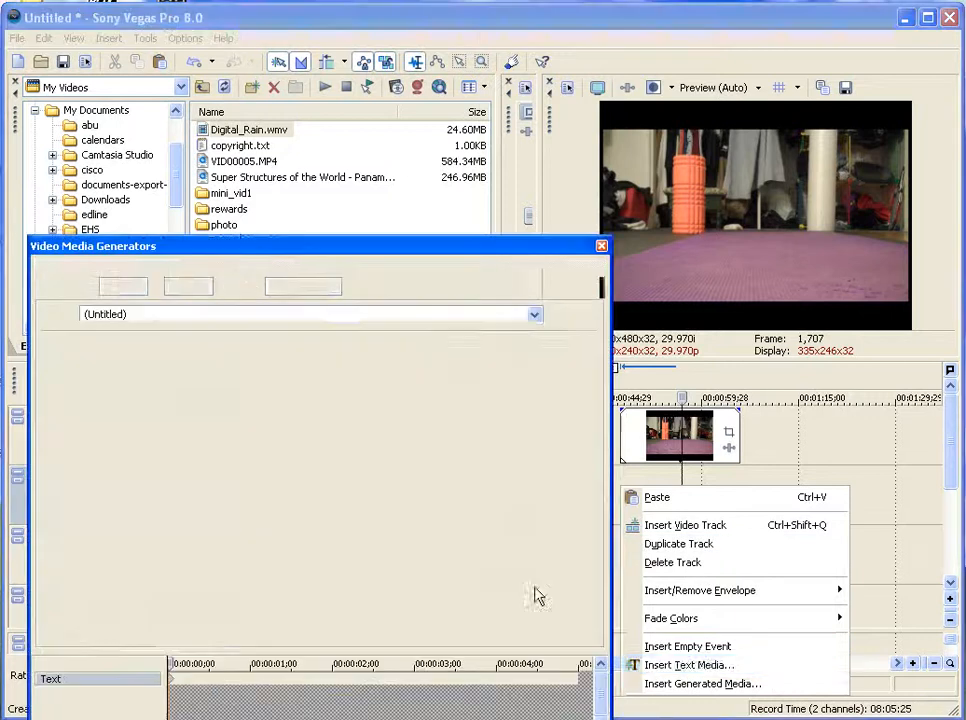
pyautogui.moveTo(389, 571); pyautogui.dragTo(146, 390)
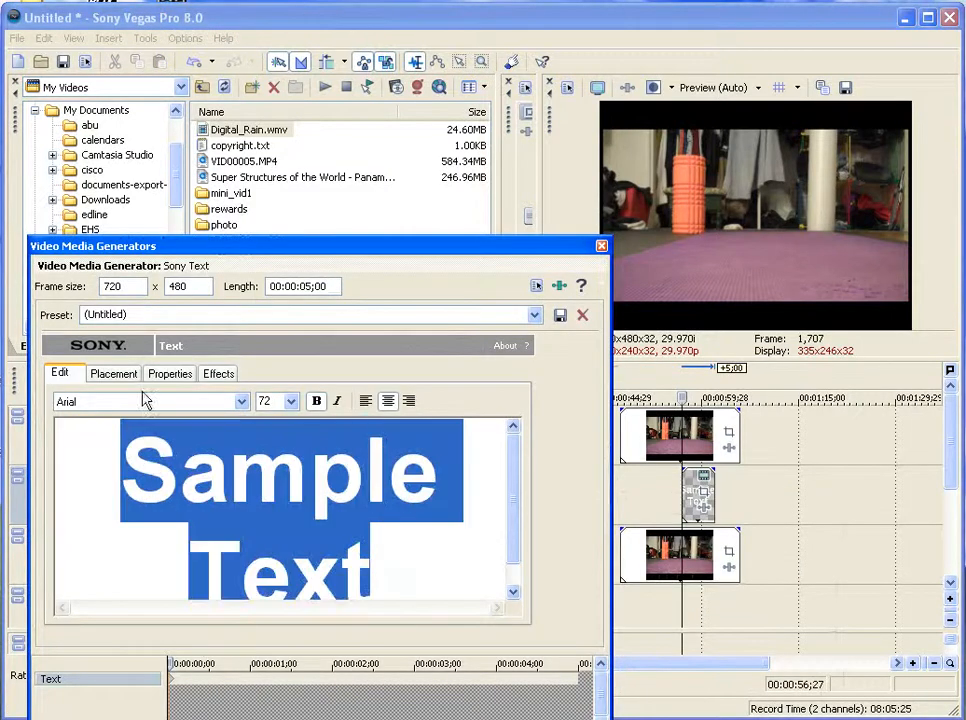
pyautogui.write('Richter')
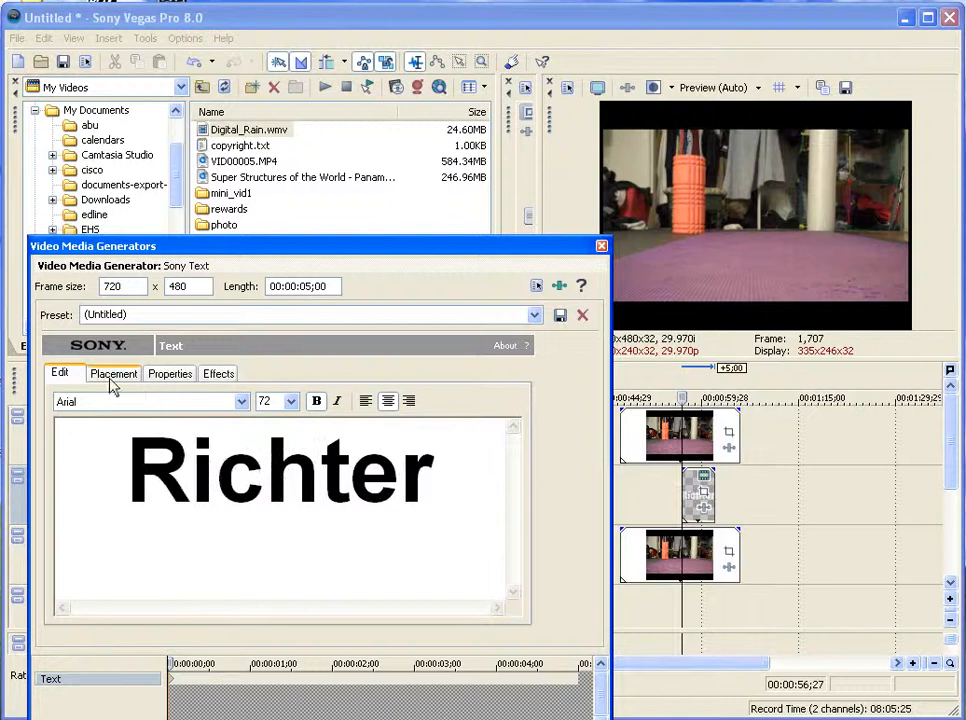
# - Preview the text event clear of the clips and set its tracking to 1.129 and scaling to 1.222
pyautogui.moveTo(198, 250); pyautogui.dragTo(208, 232)
pyautogui.click(118, 358)
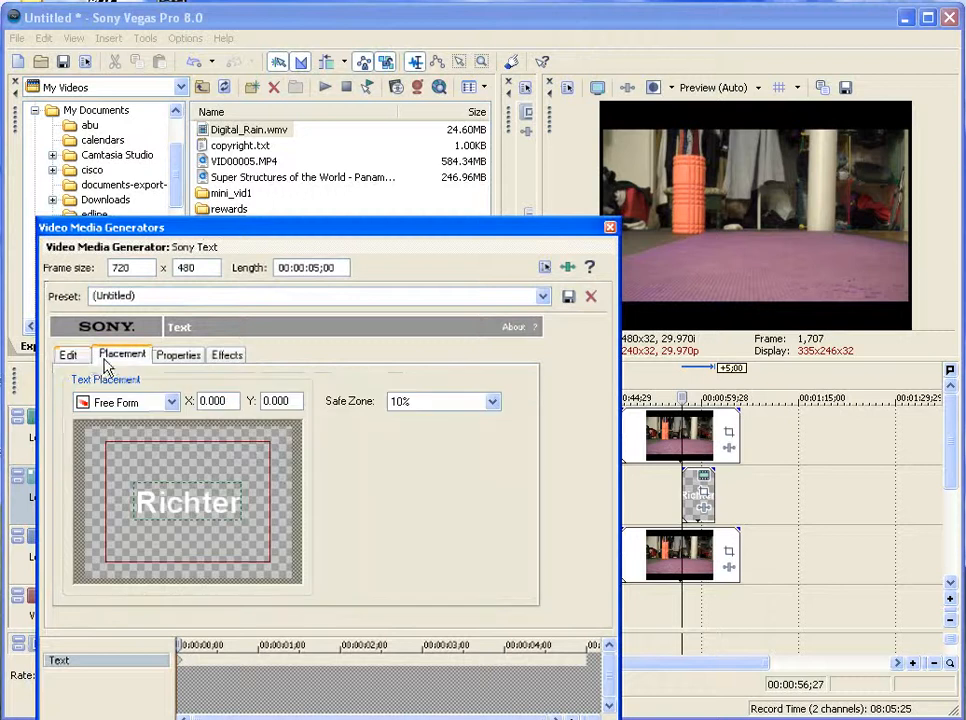
pyautogui.click(175, 358)
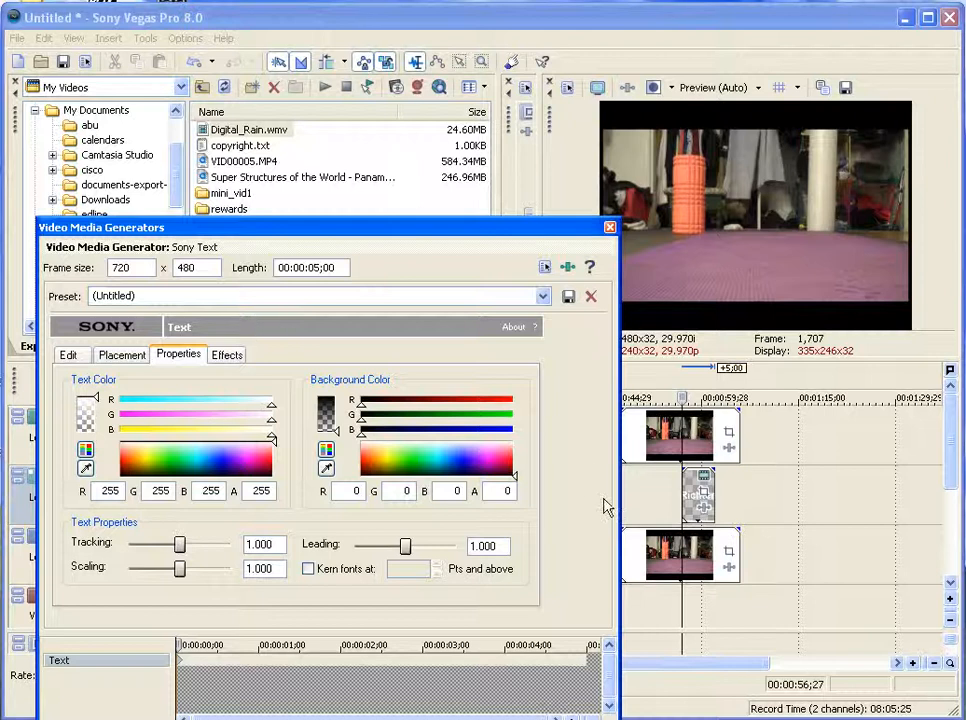
pyautogui.click(697, 490)
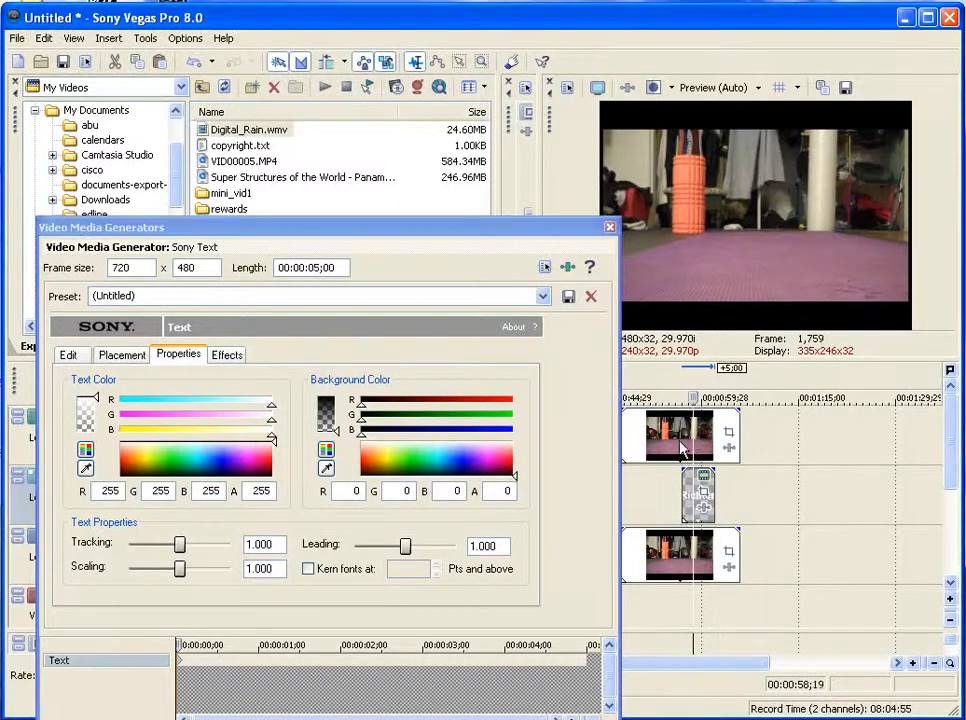
pyautogui.moveTo(697, 490); pyautogui.dragTo(779, 505)
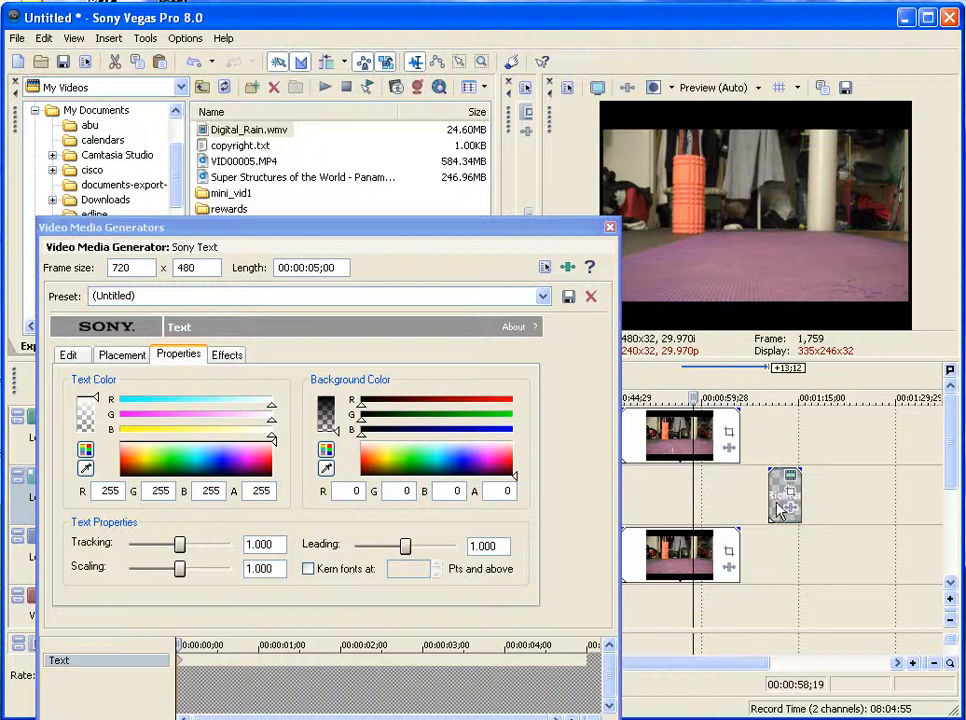
pyautogui.click(779, 505)
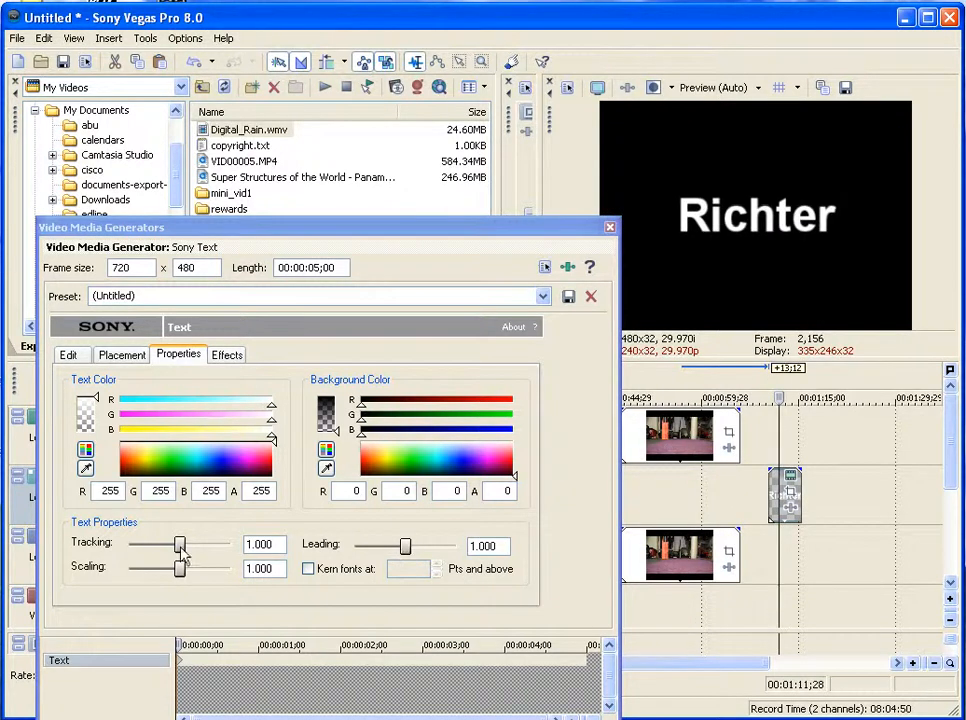
pyautogui.moveTo(181, 552)
pyautogui.mouseDown()
pyautogui.moveTo(192, 557)
pyautogui.moveTo(182, 574)
pyautogui.mouseUp()
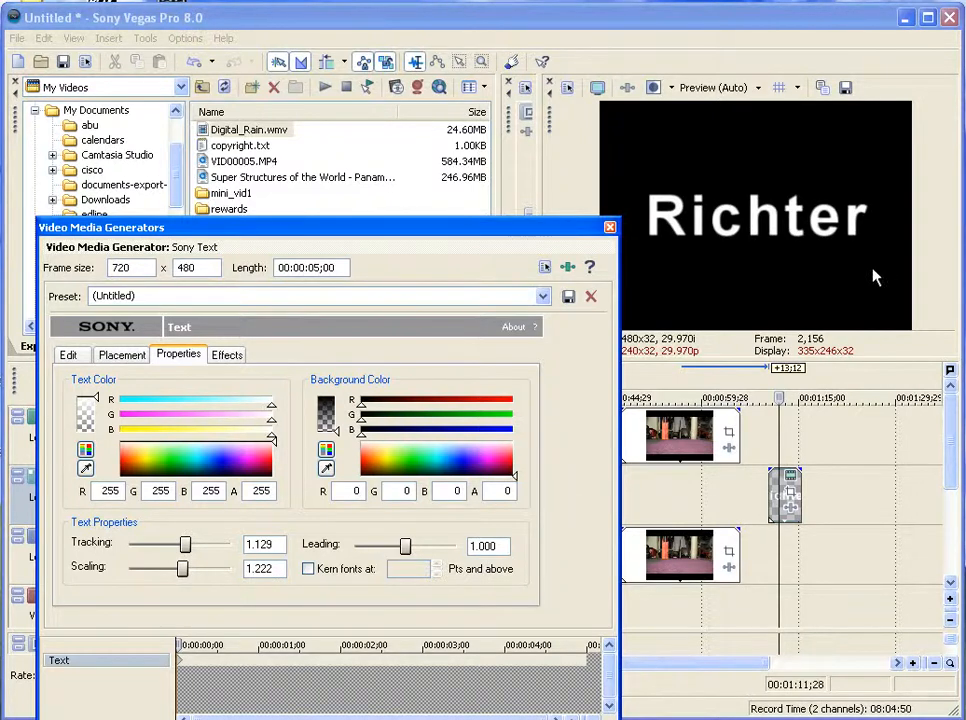
pyautogui.click(609, 229)
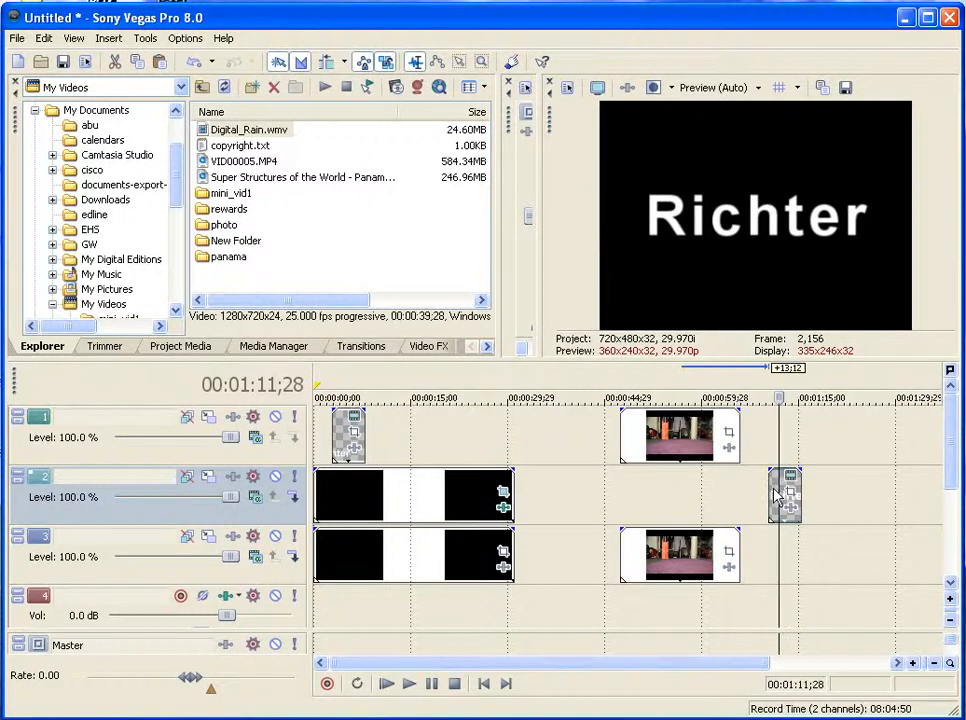
# - Move the text event on track 2 between the two stacked clips, starting at about 50 seconds
pyautogui.moveTo(778, 490); pyautogui.dragTo(648, 499)
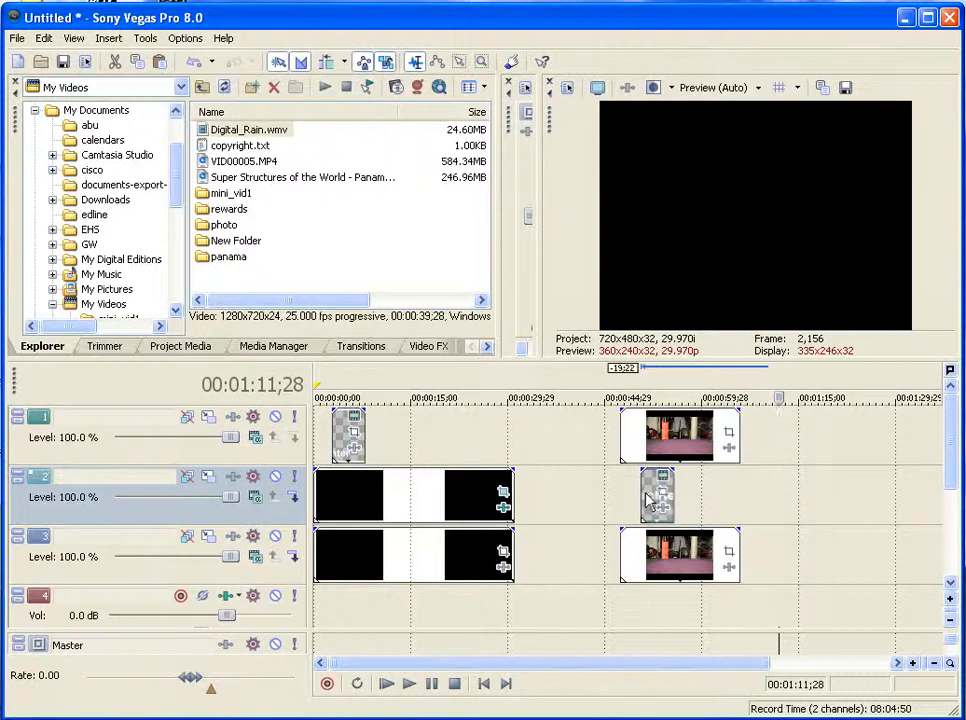
pyautogui.click(649, 499)
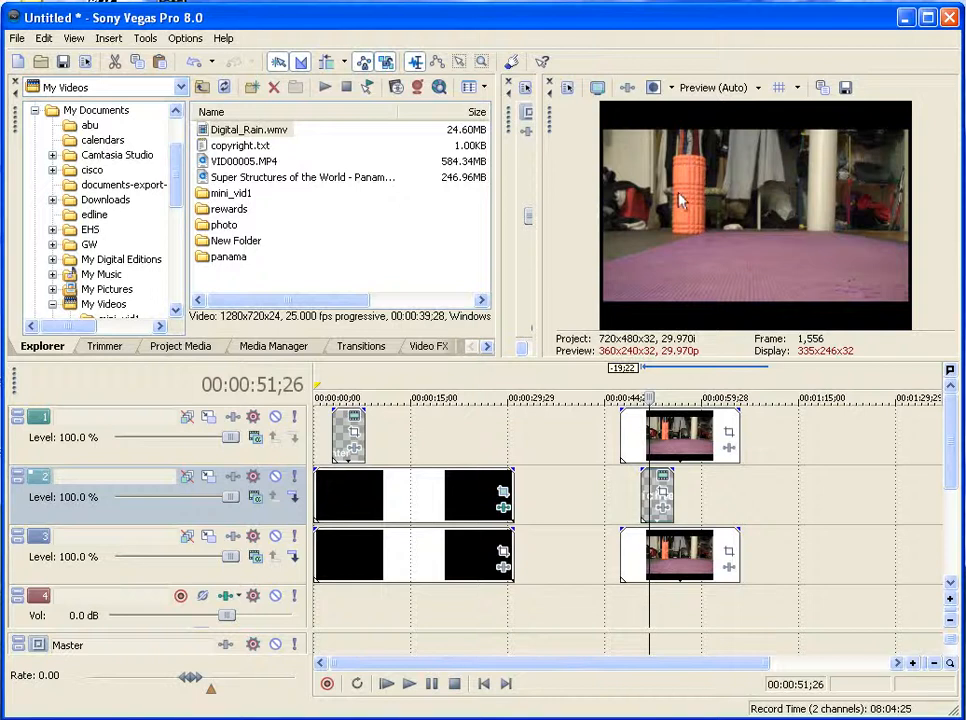
# - Open Event Pan/Crop for the track 1 clip, go to a visible frame near its start and enable the mask
pyautogui.click(729, 438)
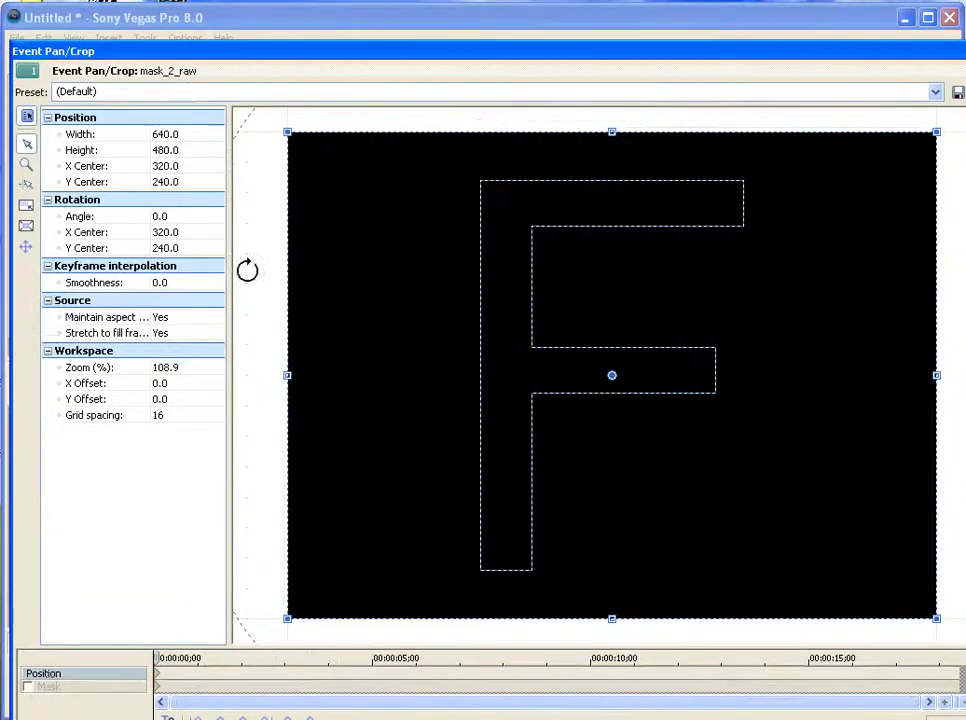
pyautogui.moveTo(162, 658); pyautogui.dragTo(183, 658)
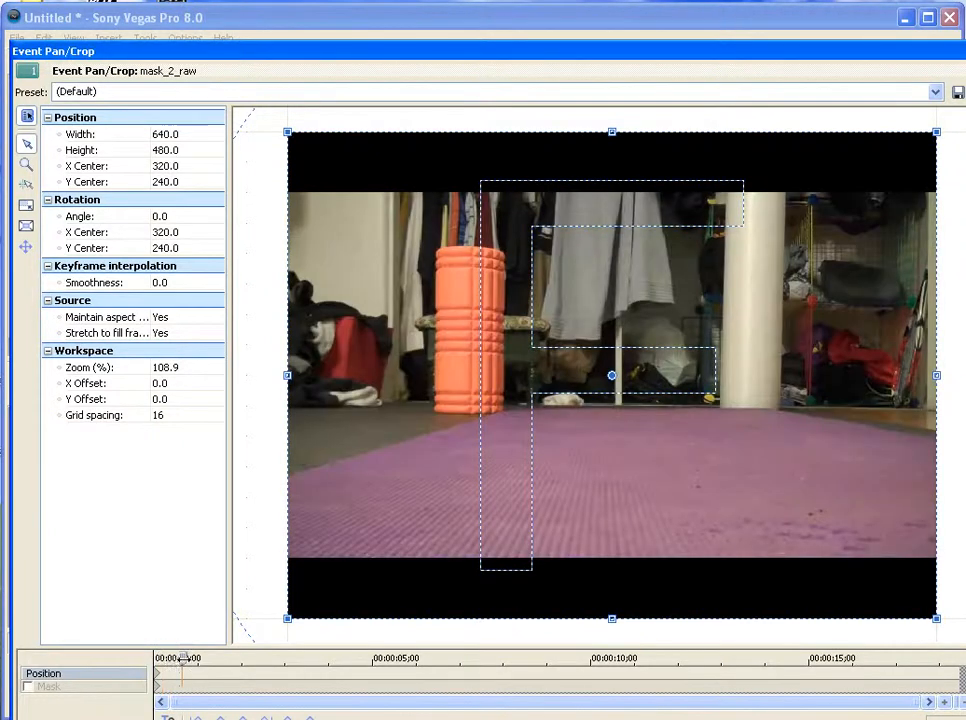
pyautogui.click(28, 687)
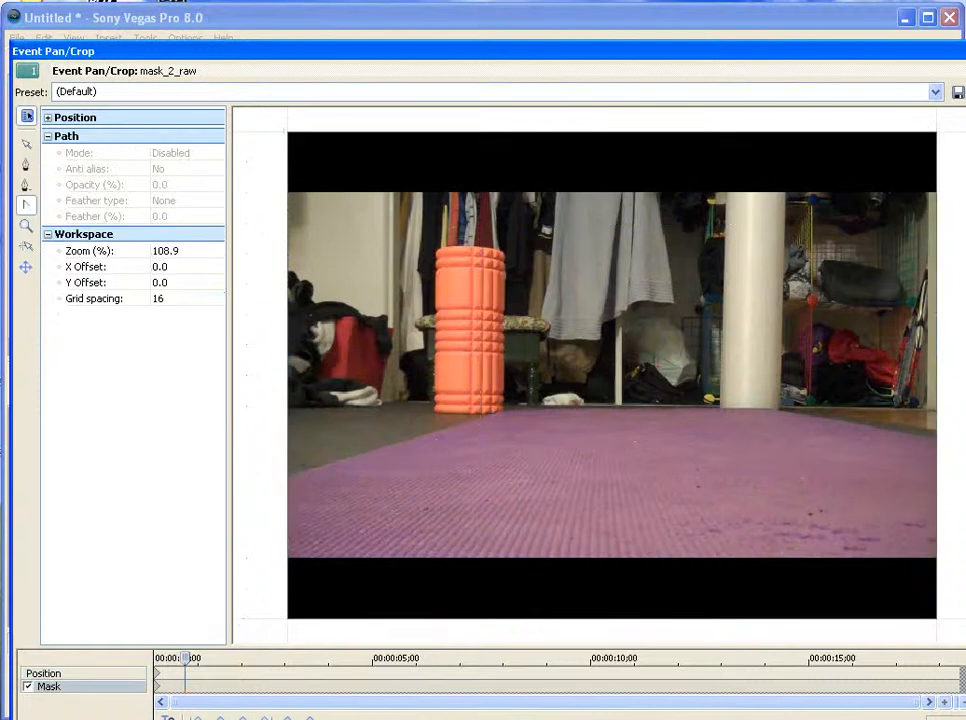
# - Draw a closed mask path tightly around the orange foam roller with the anchor creation tool
pyautogui.click(26, 164)
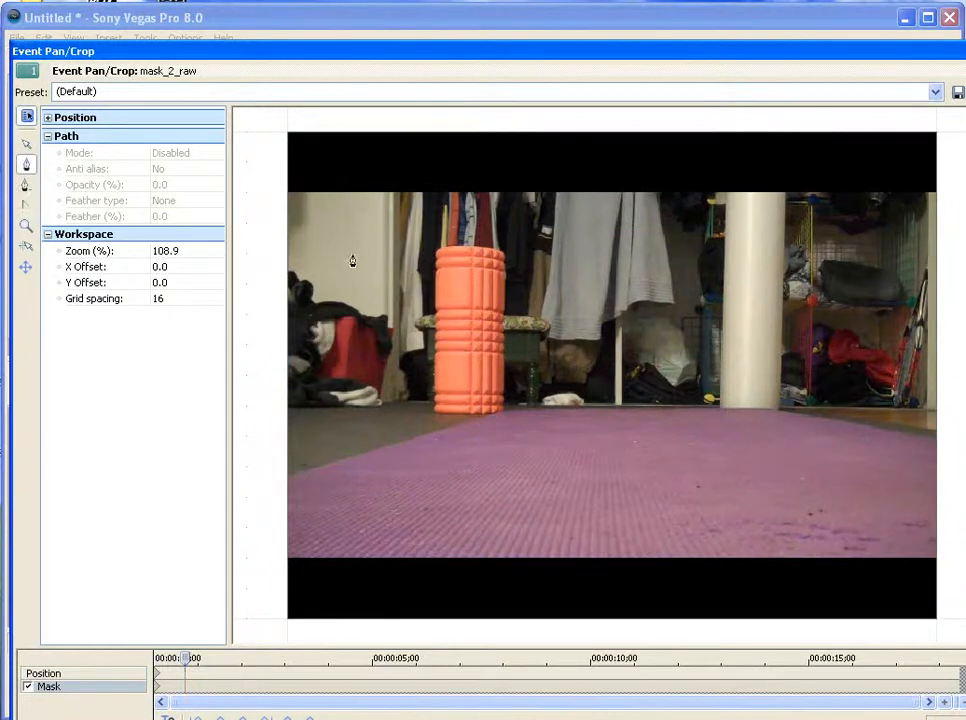
pyautogui.click(433, 410)
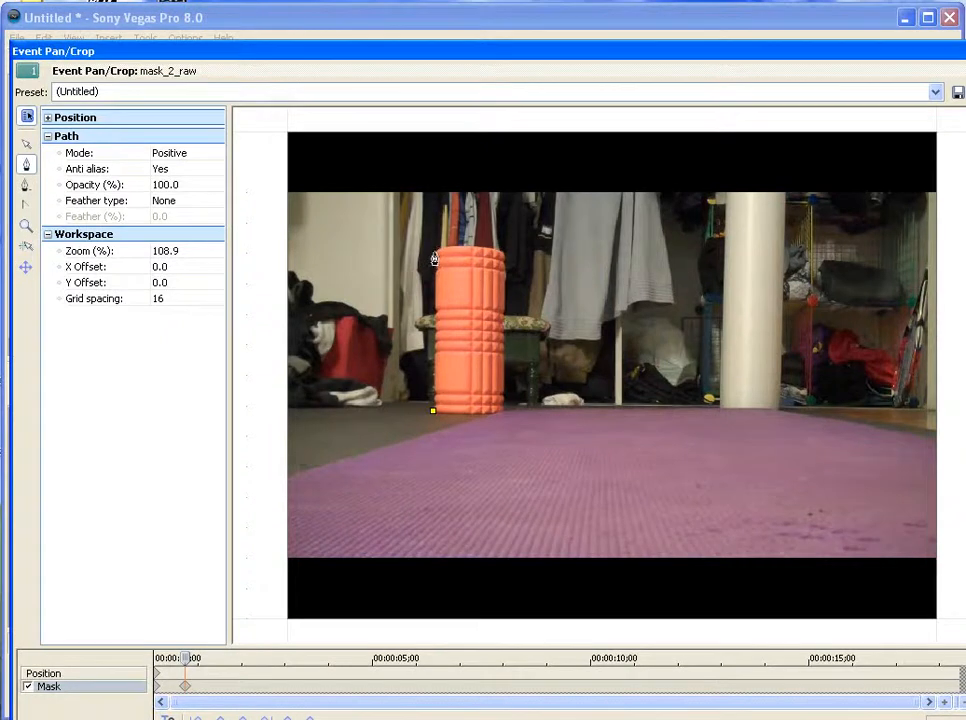
pyautogui.click(434, 258)
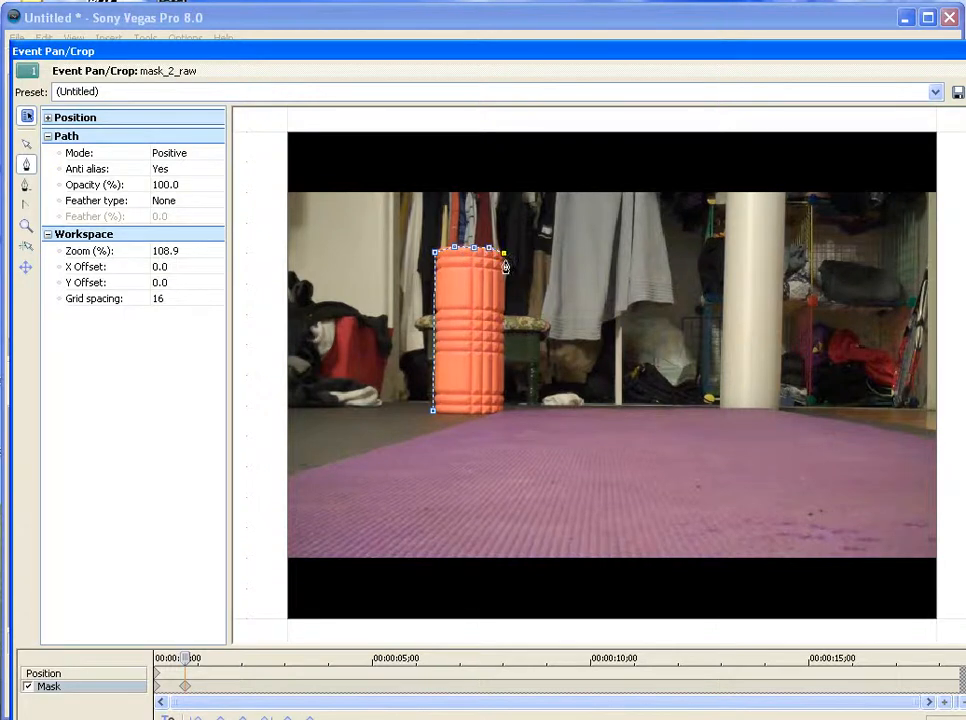
pyautogui.click(502, 412)
pyautogui.click(467, 419)
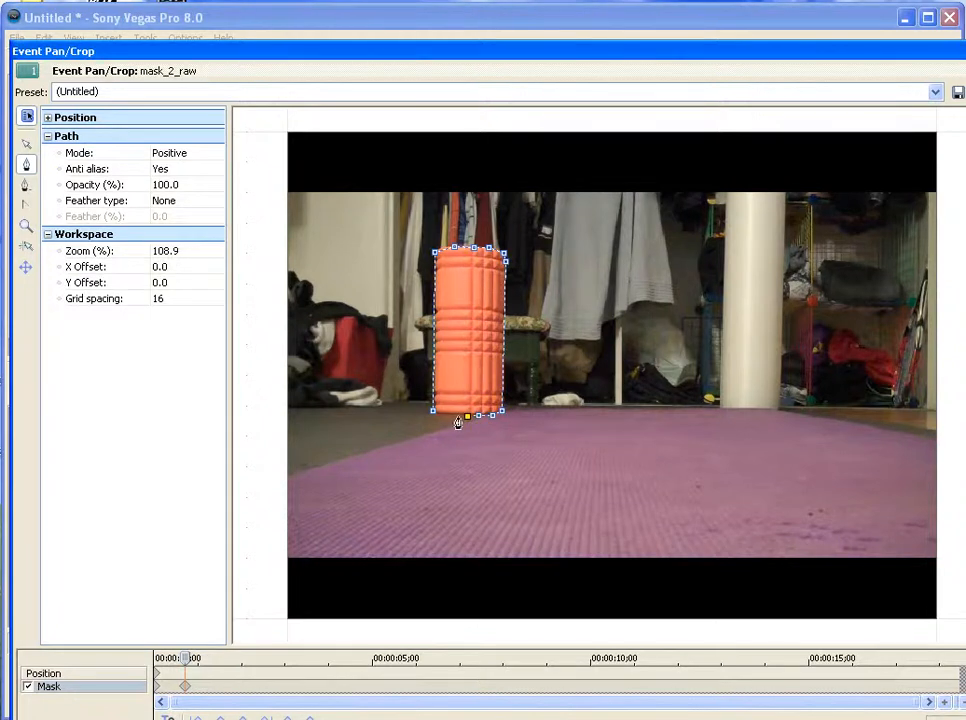
pyautogui.click(433, 415)
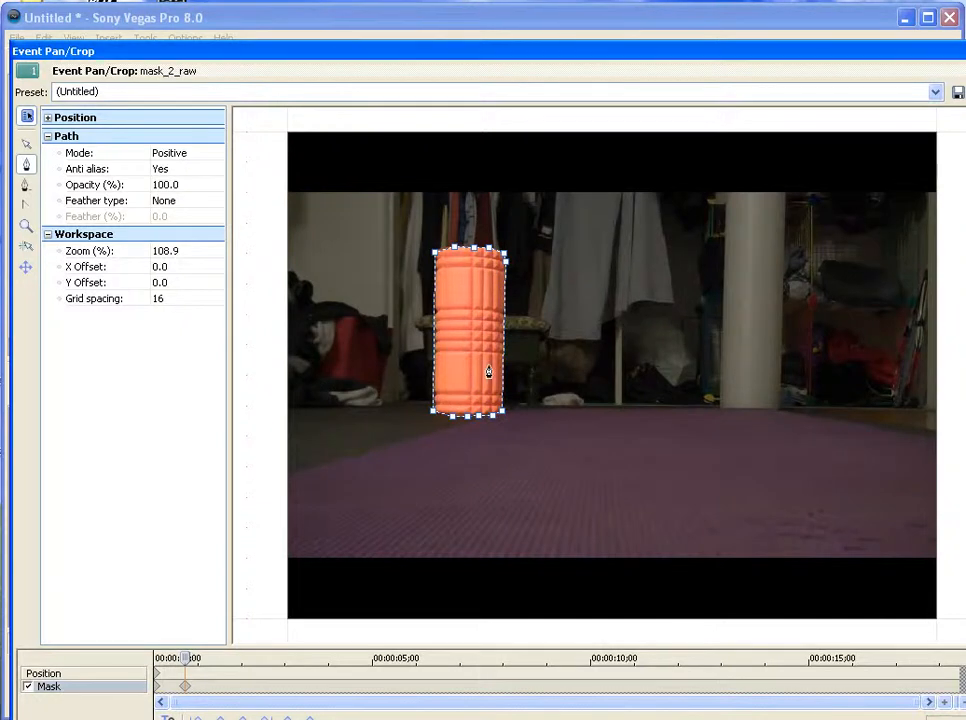
# - Set the roller mask's feather type to In with a feather of 2.0%, and close Event Pan/Crop
pyautogui.click(183, 204)
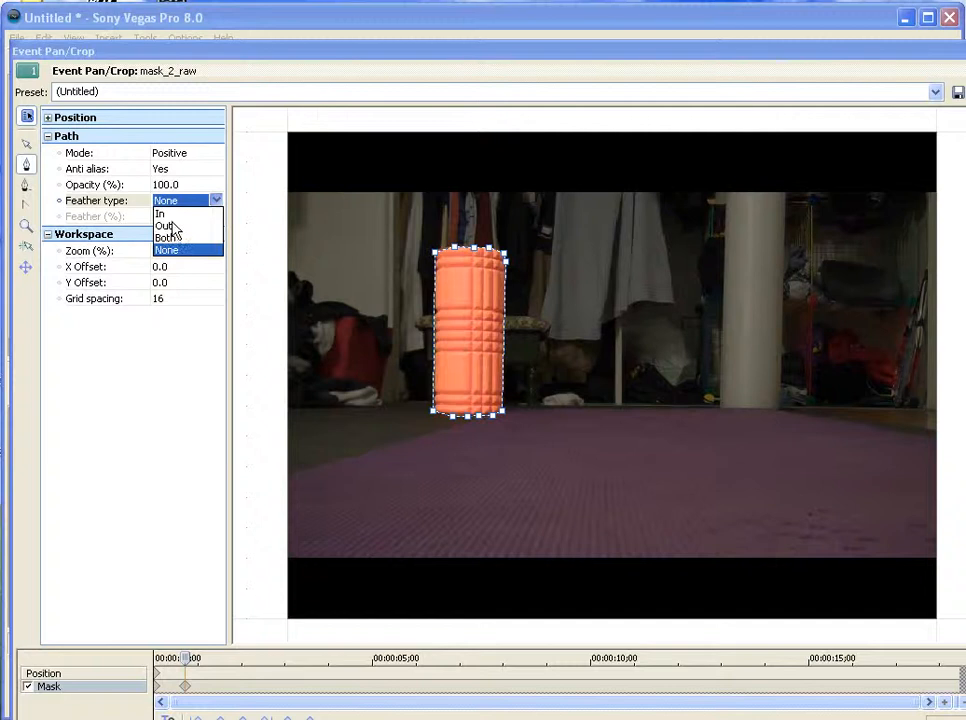
pyautogui.click(173, 224)
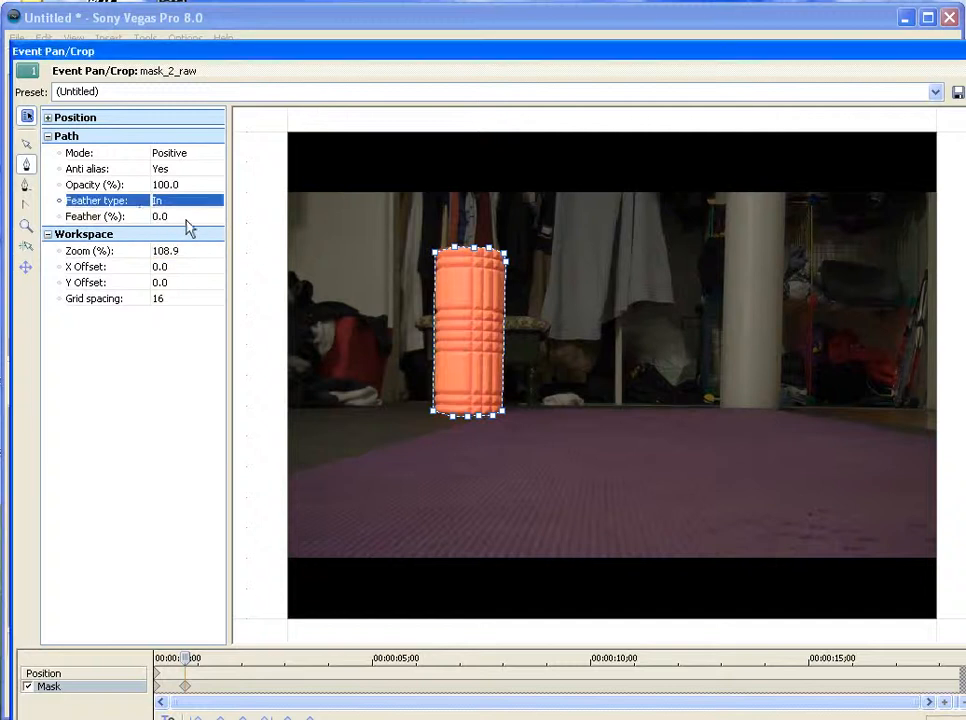
pyautogui.click(188, 216)
pyautogui.click(216, 216)
pyautogui.moveTo(160, 232)
pyautogui.mouseDown()
pyautogui.moveTo(172, 248)
pyautogui.moveTo(157, 243)
pyautogui.mouseUp()
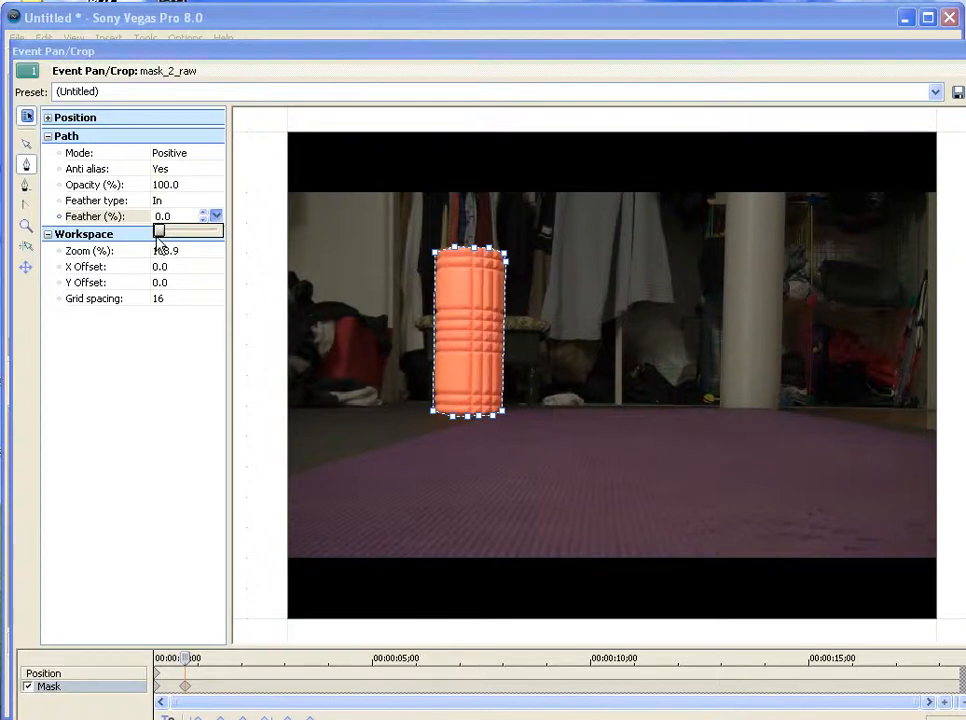
pyautogui.moveTo(160, 243); pyautogui.dragTo(166, 246)
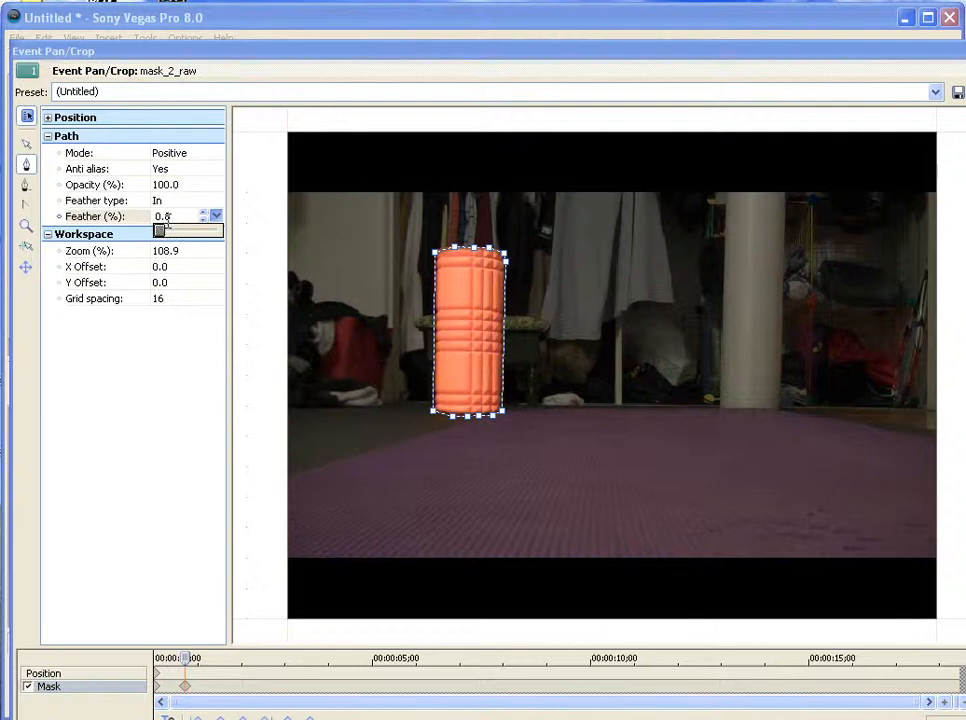
pyautogui.click(165, 218)
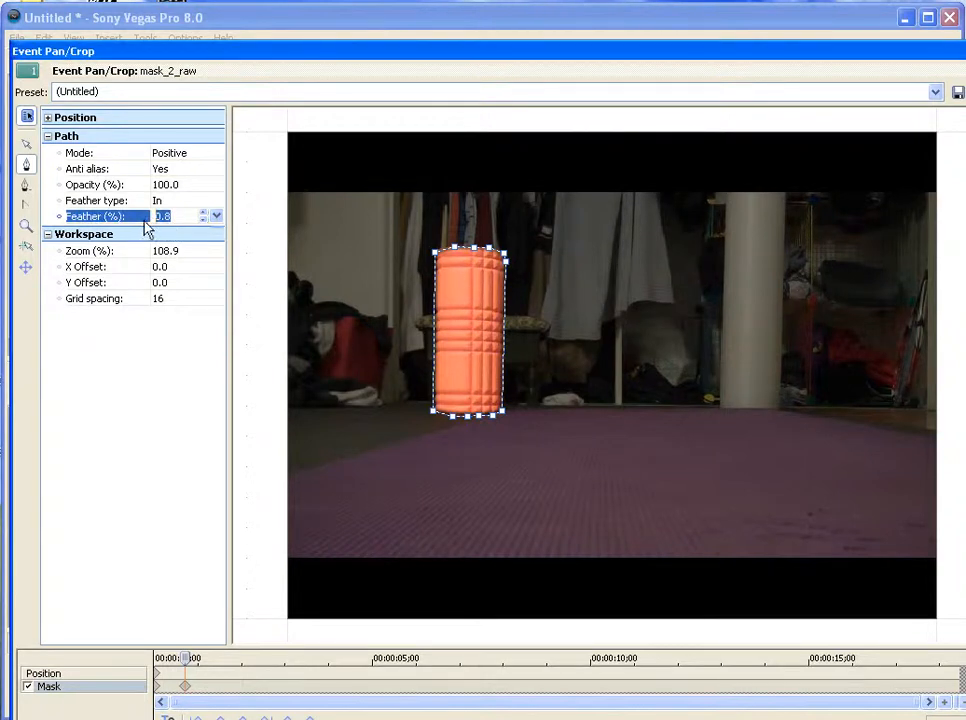
pyautogui.write('2')
pyautogui.press('Return')
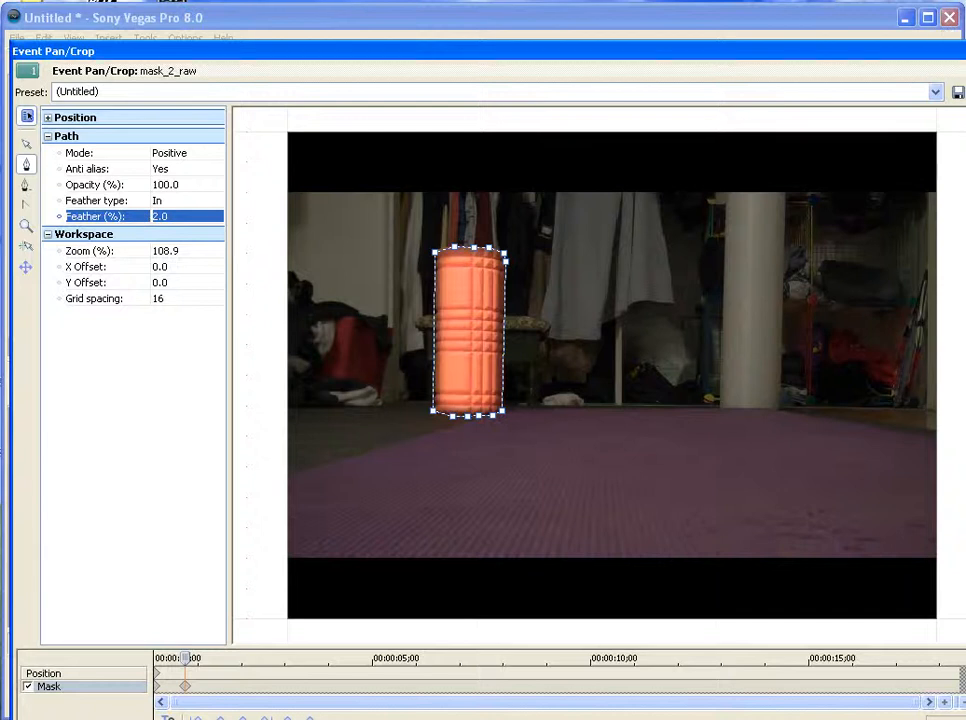
pyautogui.click(949, 17)
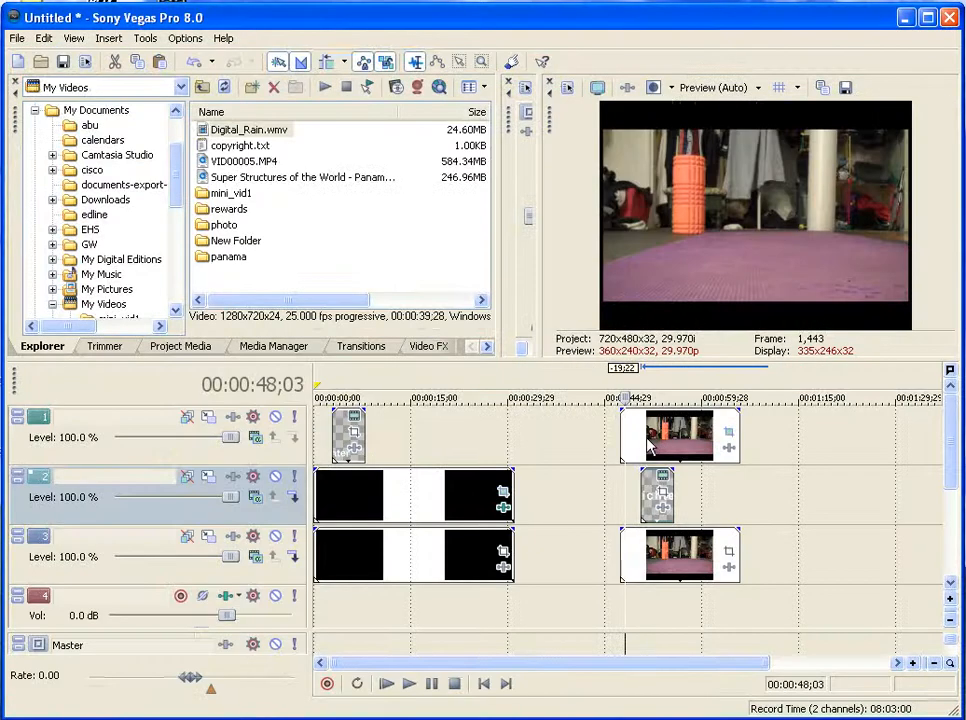
# - Stretch the text event on track 2 at both ends so it spans the full length of the stacked clips
pyautogui.click(642, 445)
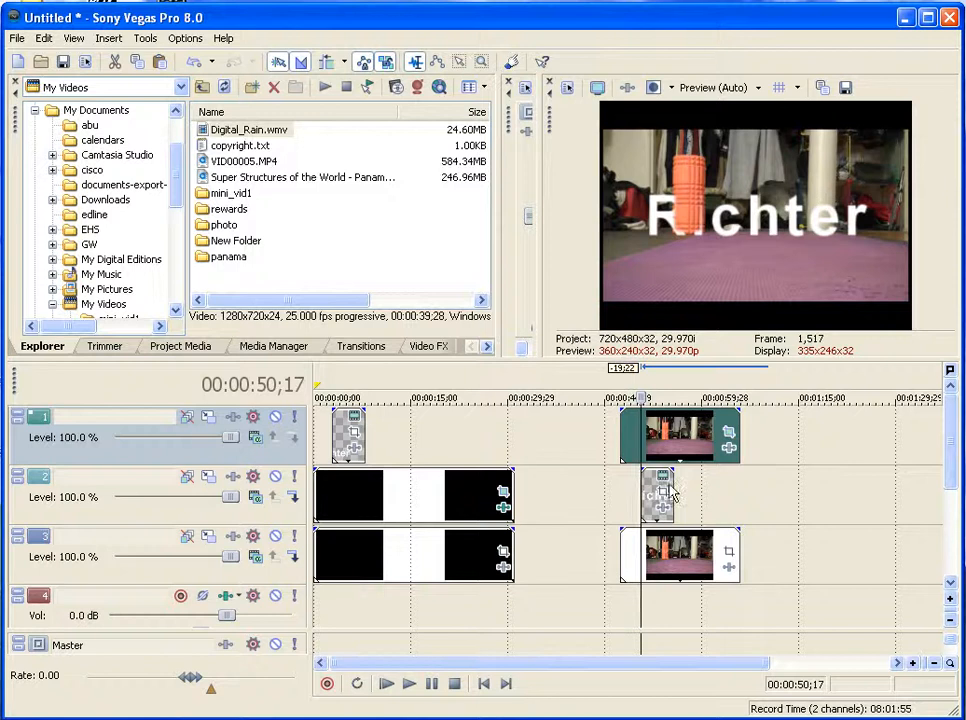
pyautogui.moveTo(640, 500); pyautogui.dragTo(704, 502)
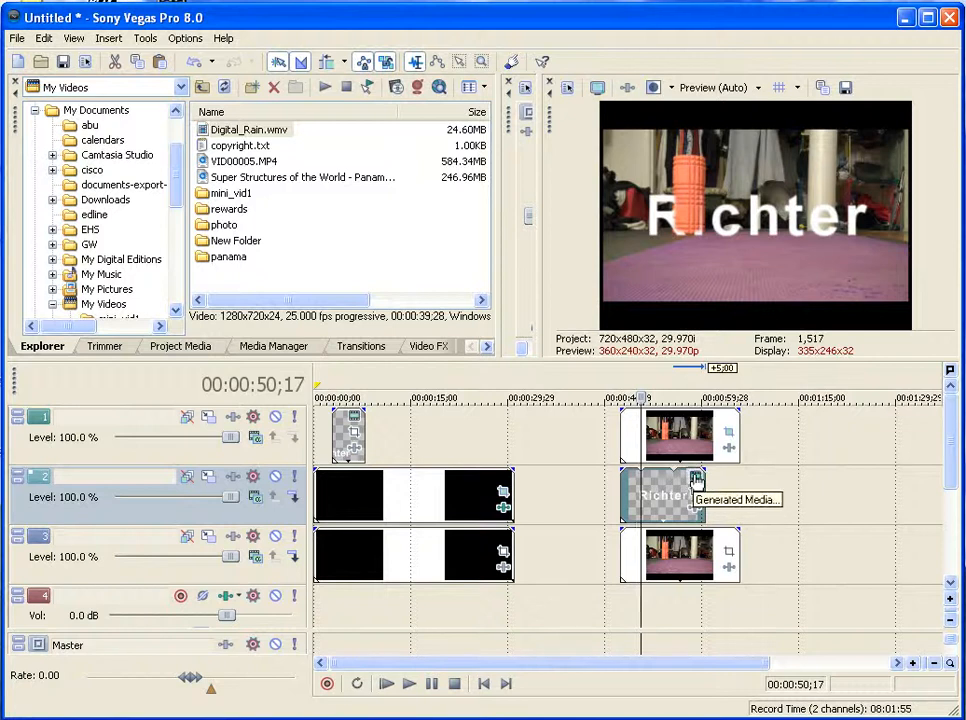
pyautogui.click(696, 480)
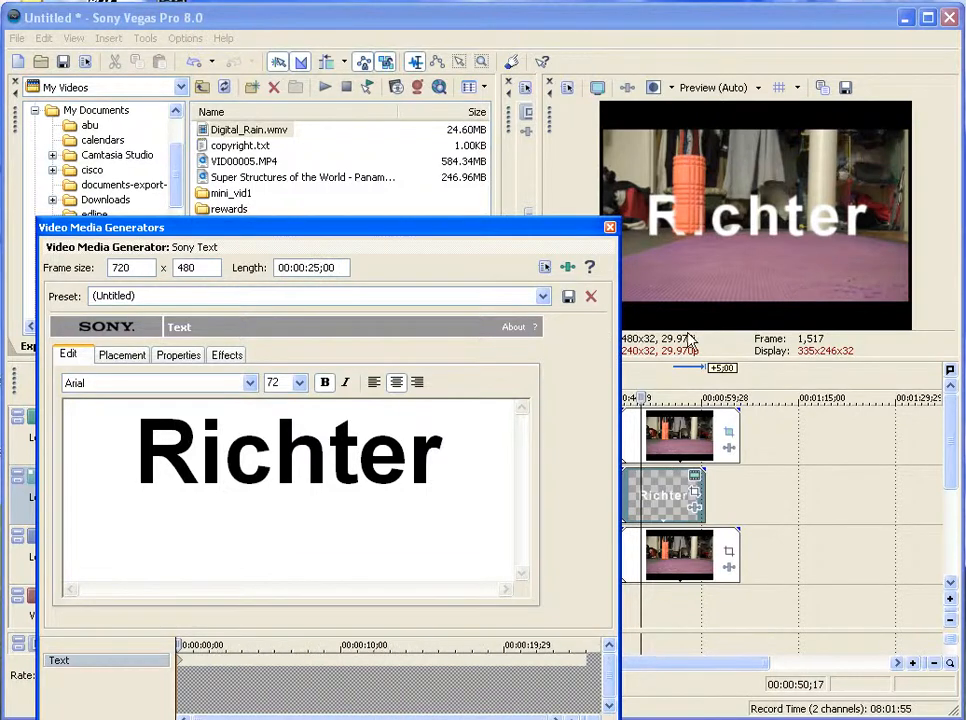
pyautogui.click(610, 228)
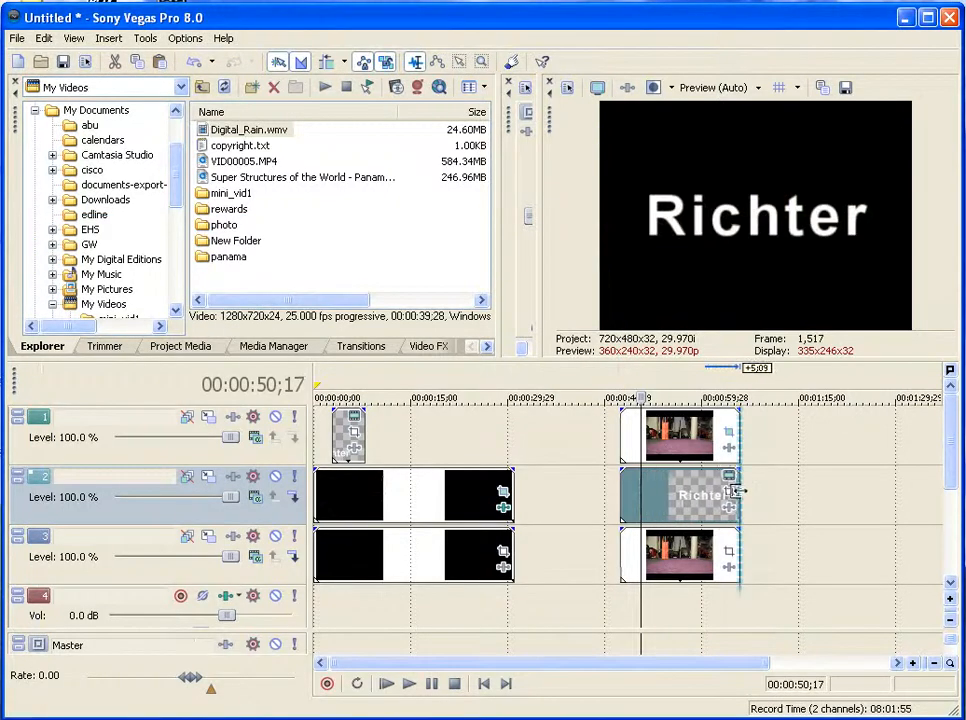
# - Animate the text's placement from X -1.570 at the start to X 1.533 at about 23 seconds, both at Y -0.215
pyautogui.click(730, 478)
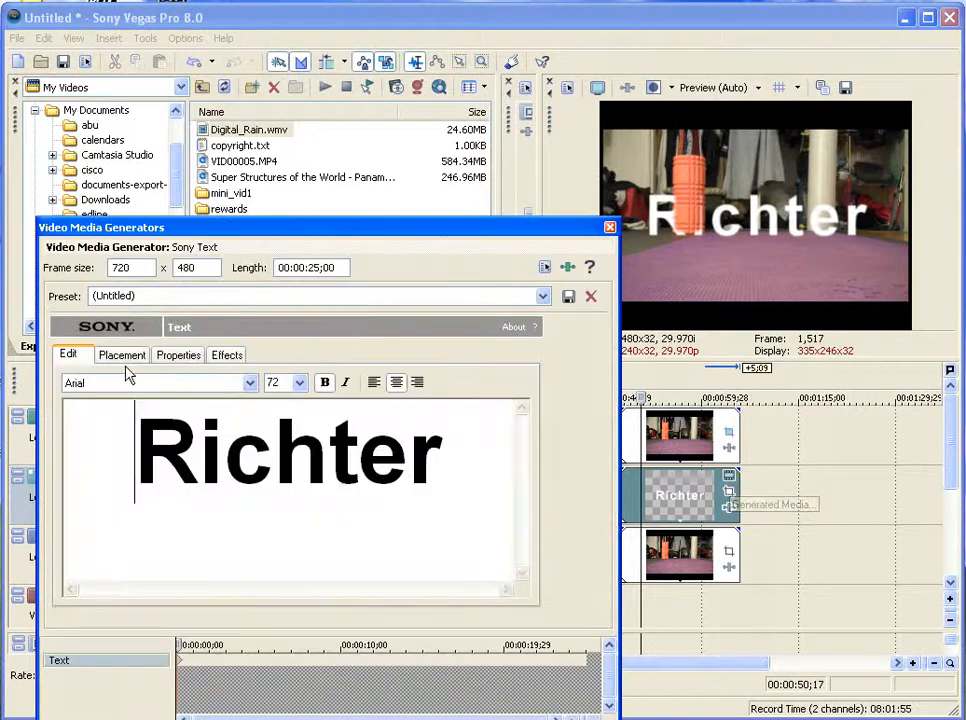
pyautogui.click(122, 357)
pyautogui.moveTo(194, 513); pyautogui.dragTo(33, 500)
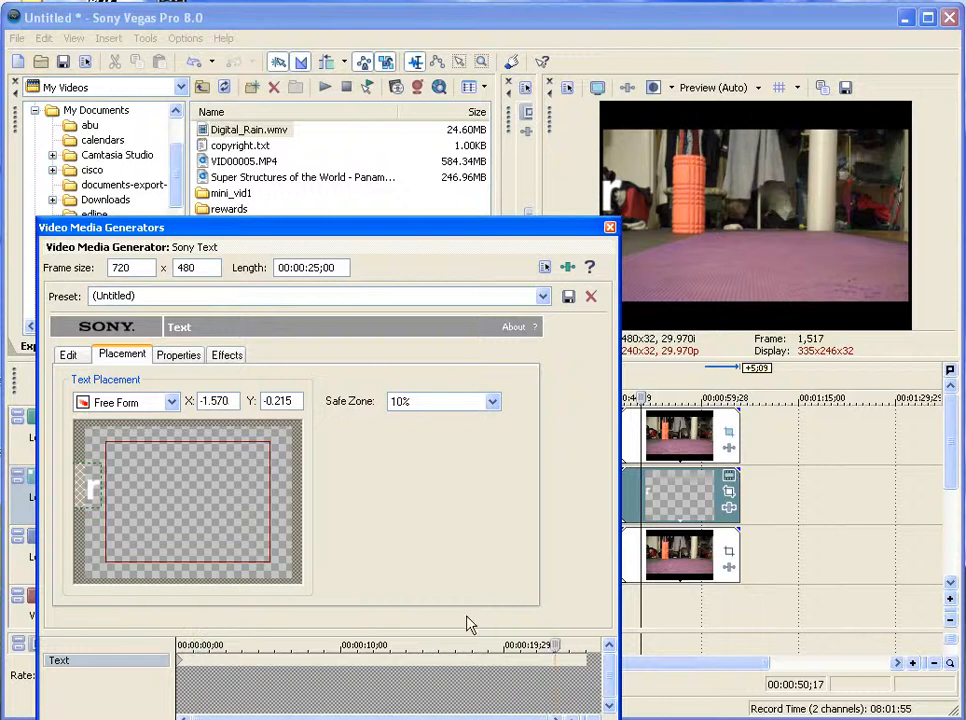
pyautogui.moveTo(86, 496); pyautogui.dragTo(405, 497)
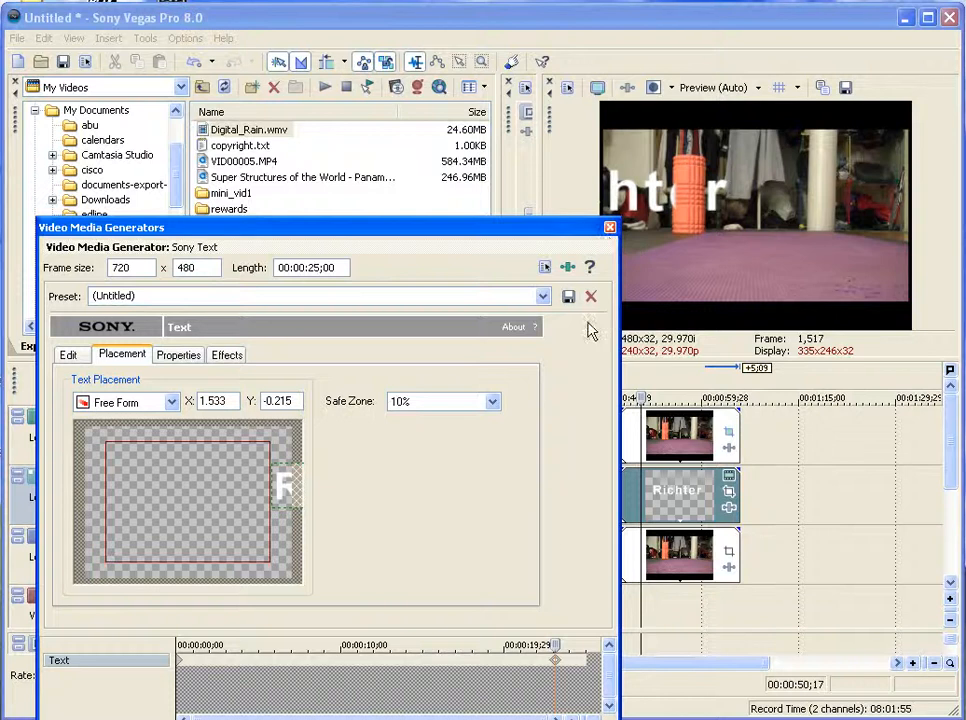
pyautogui.click(610, 229)
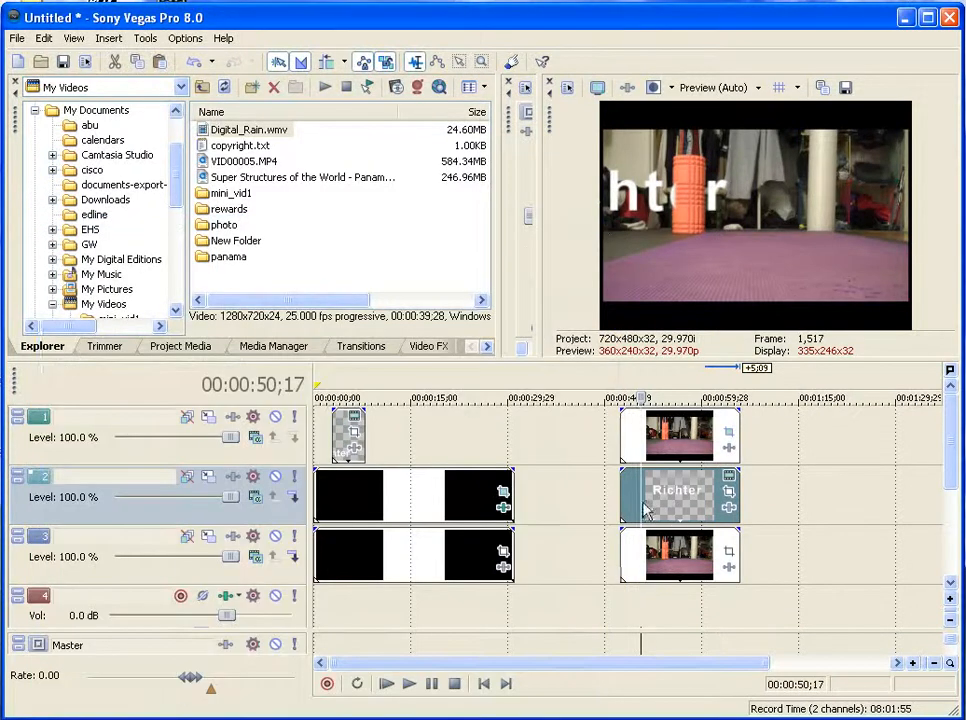
# - Play the stacked clips from their start to check the moving title, stopping at about 56 seconds
pyautogui.click(628, 512)
pyautogui.press('space')
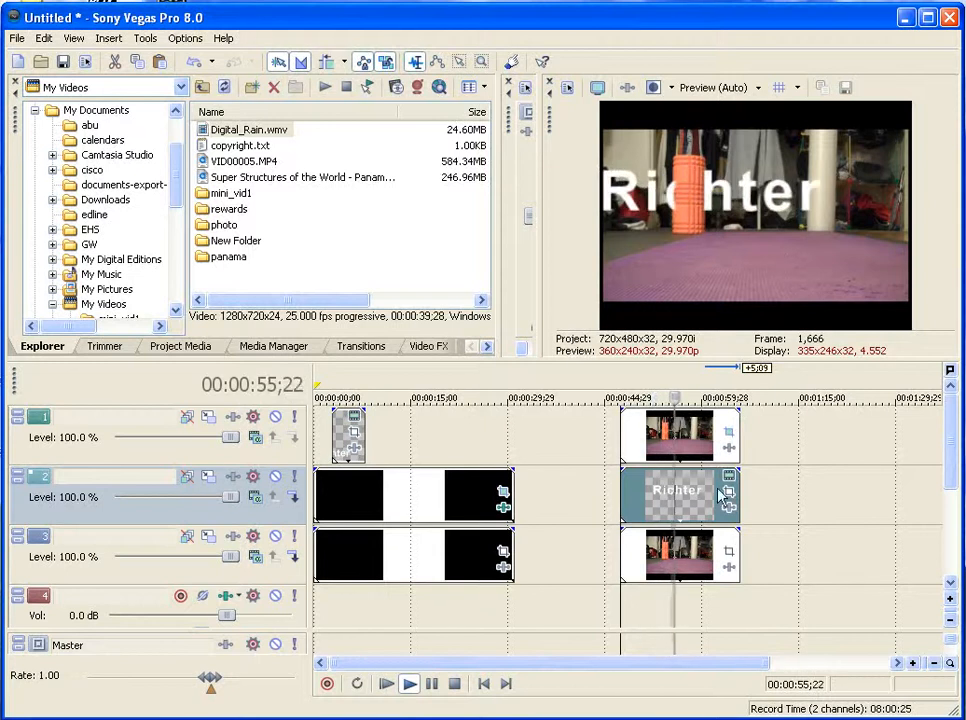
pyautogui.press('space')
pyautogui.click(680, 495)
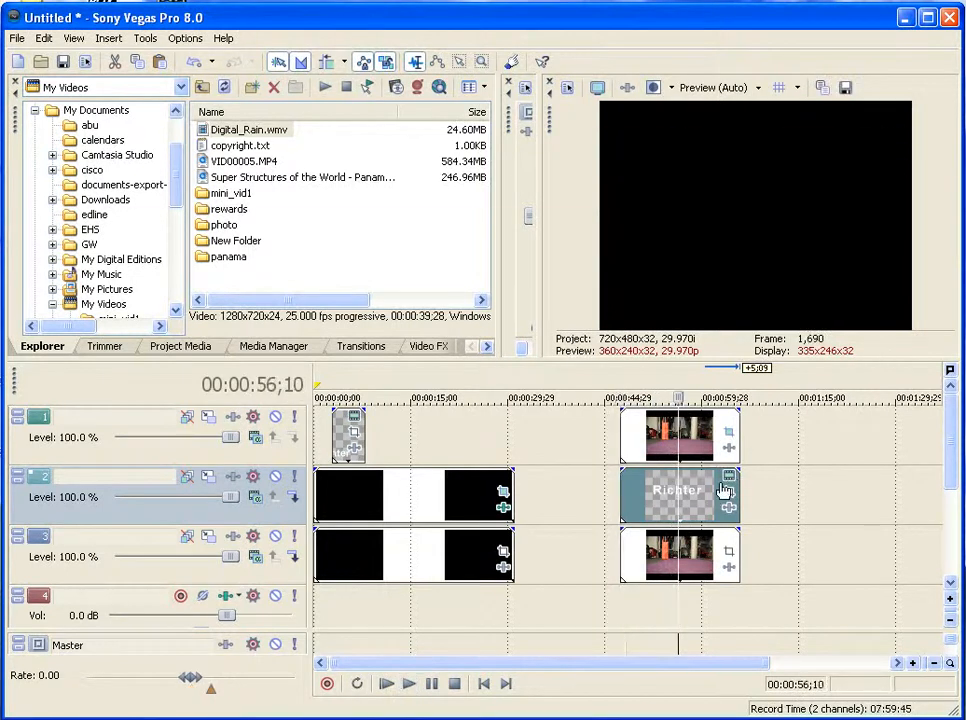
# - Enable the outline in the text event's effects and set its color to black
pyautogui.click(729, 483)
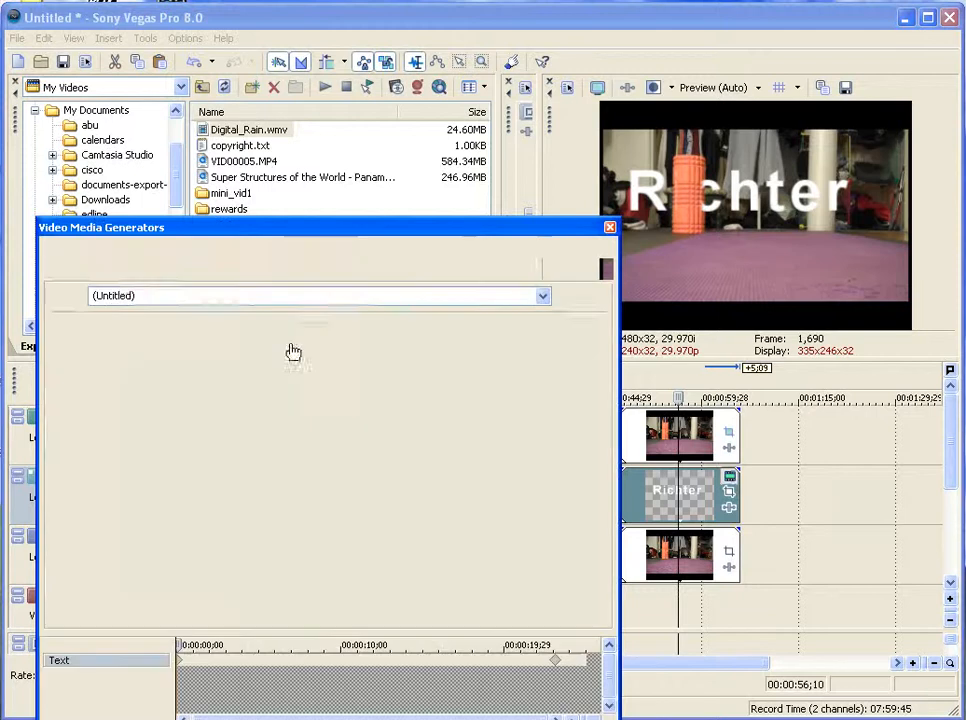
pyautogui.click(228, 357)
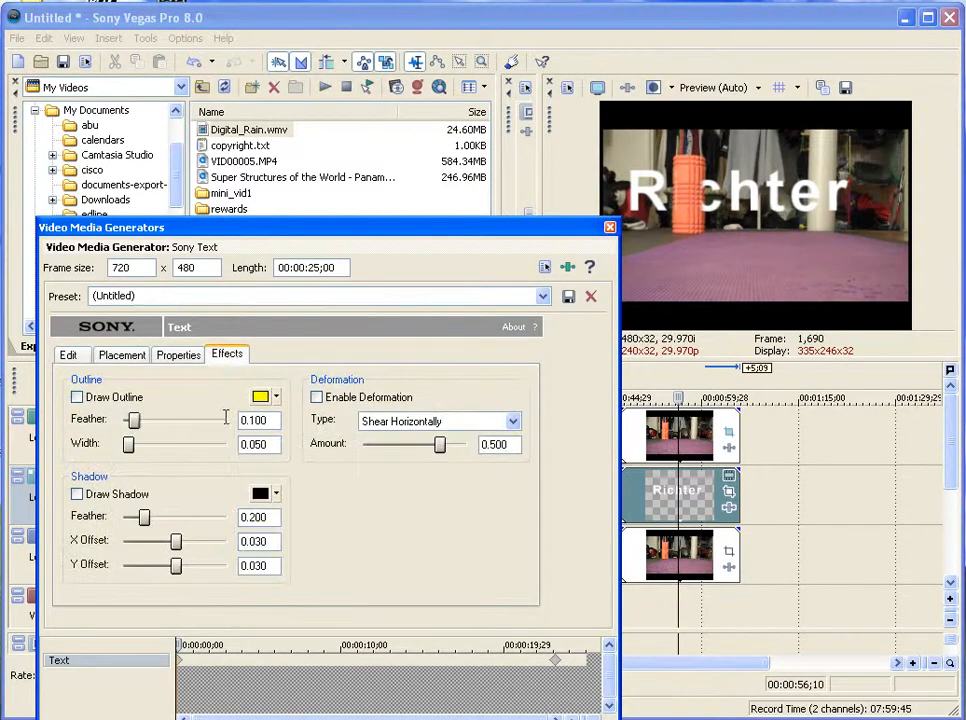
pyautogui.click(78, 398)
pyautogui.click(275, 397)
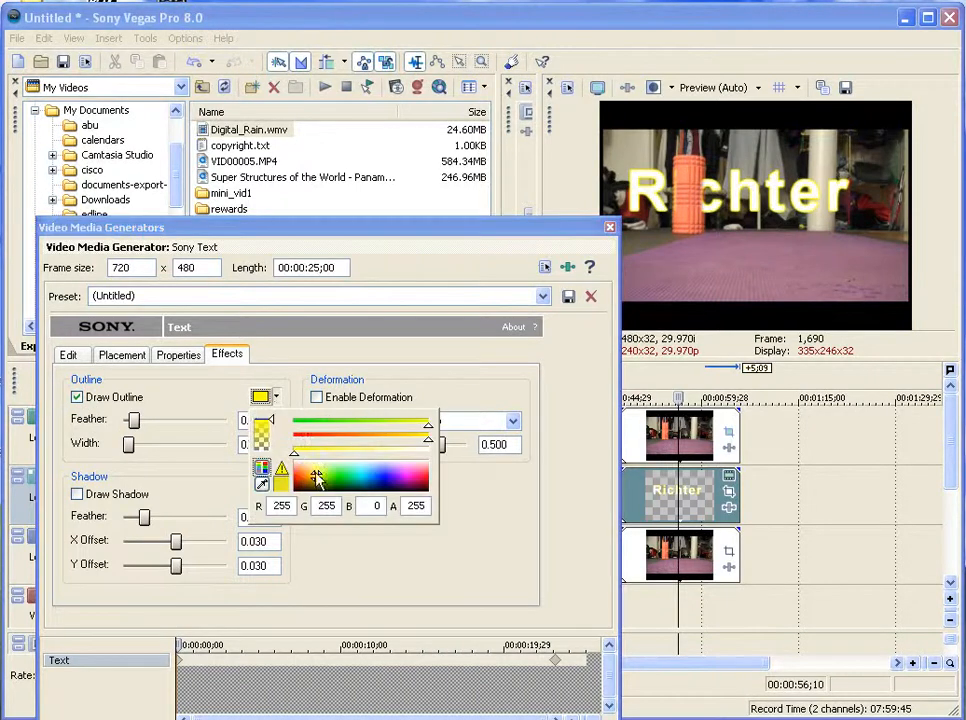
pyautogui.moveTo(316, 476); pyautogui.dragTo(300, 497)
pyautogui.click(186, 479)
# - Add a shadow to the text with feather 0.300, X offset 0.145 and Y offset 0.036, and close the generator settings
pyautogui.click(88, 494)
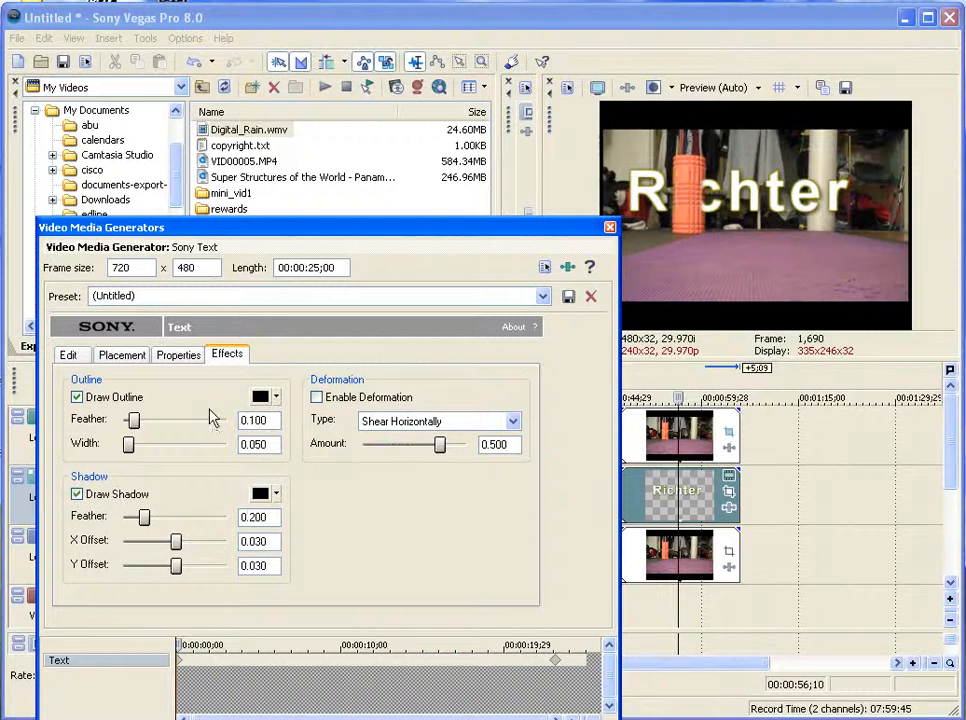
pyautogui.click(194, 518)
pyautogui.moveTo(178, 540); pyautogui.dragTo(180, 541)
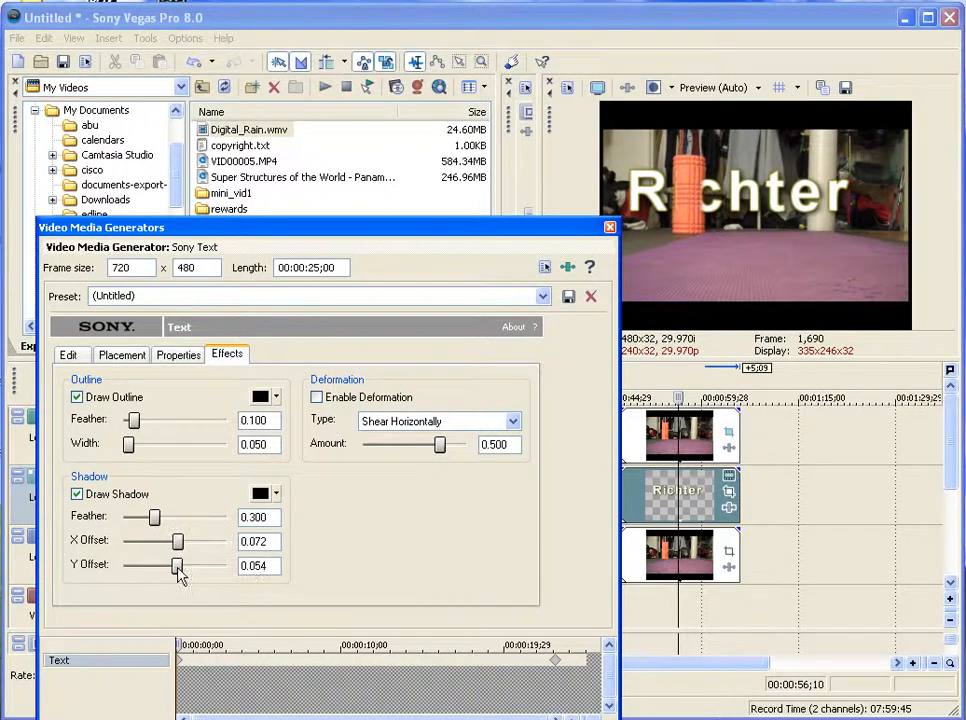
pyautogui.moveTo(180, 573); pyautogui.dragTo(177, 575)
pyautogui.moveTo(181, 546); pyautogui.dragTo(185, 547)
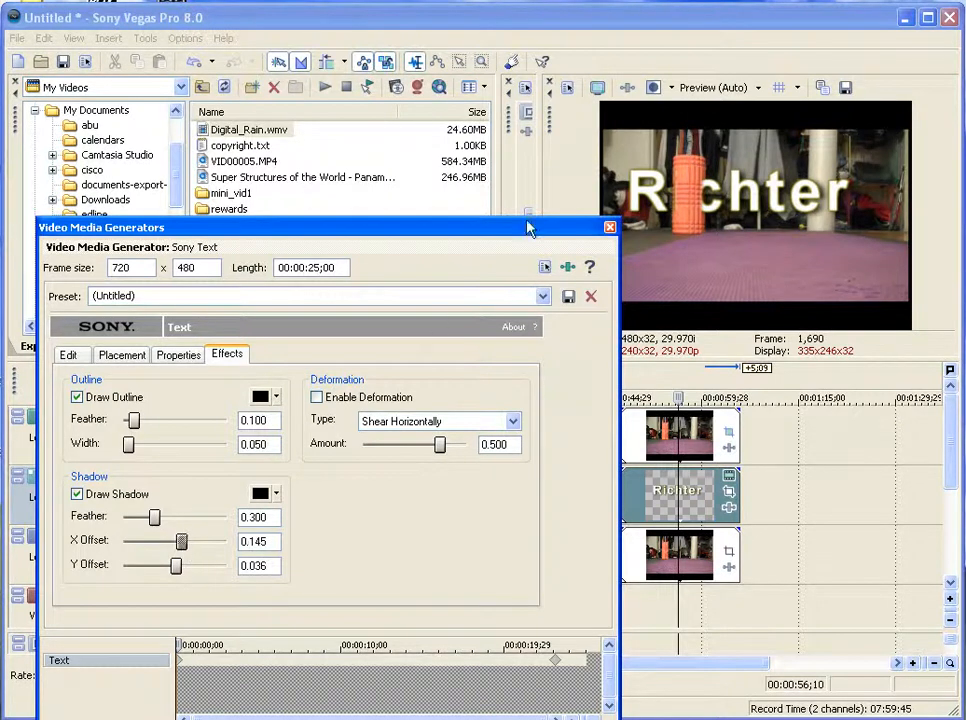
pyautogui.click(609, 230)
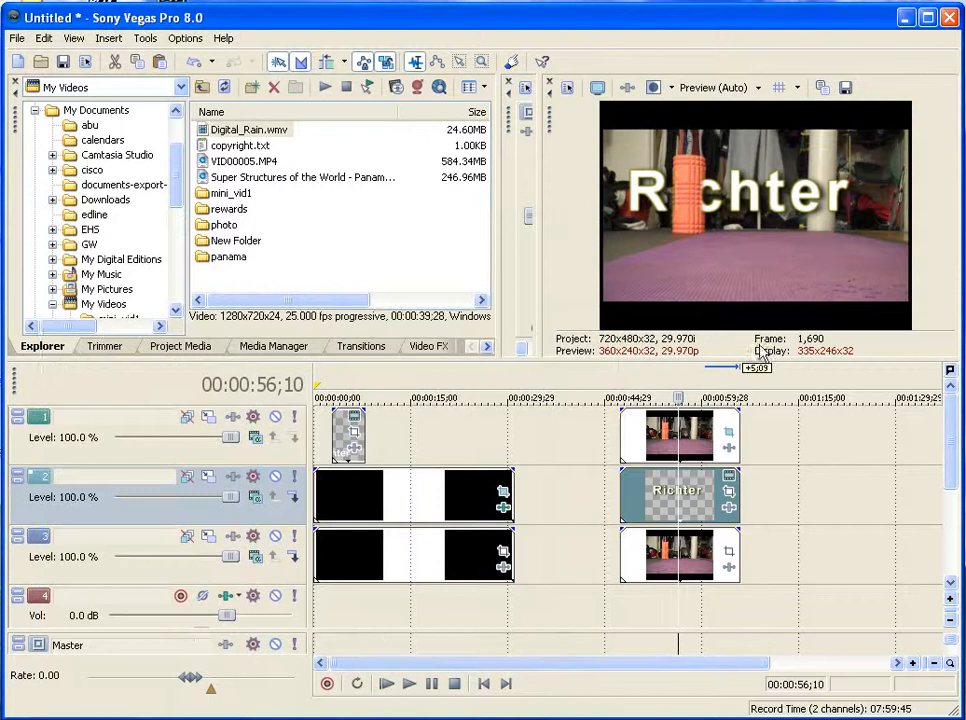